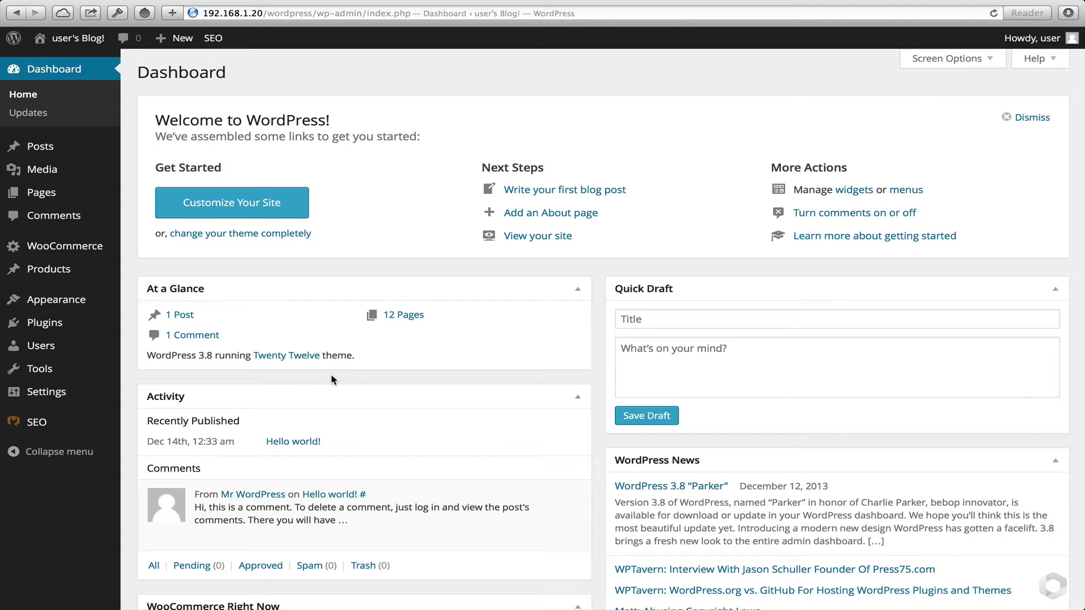
# Open the WooCommerce general settings to check the store's base location, currency and allowed countries
pyautogui.moveTo(89, 250)
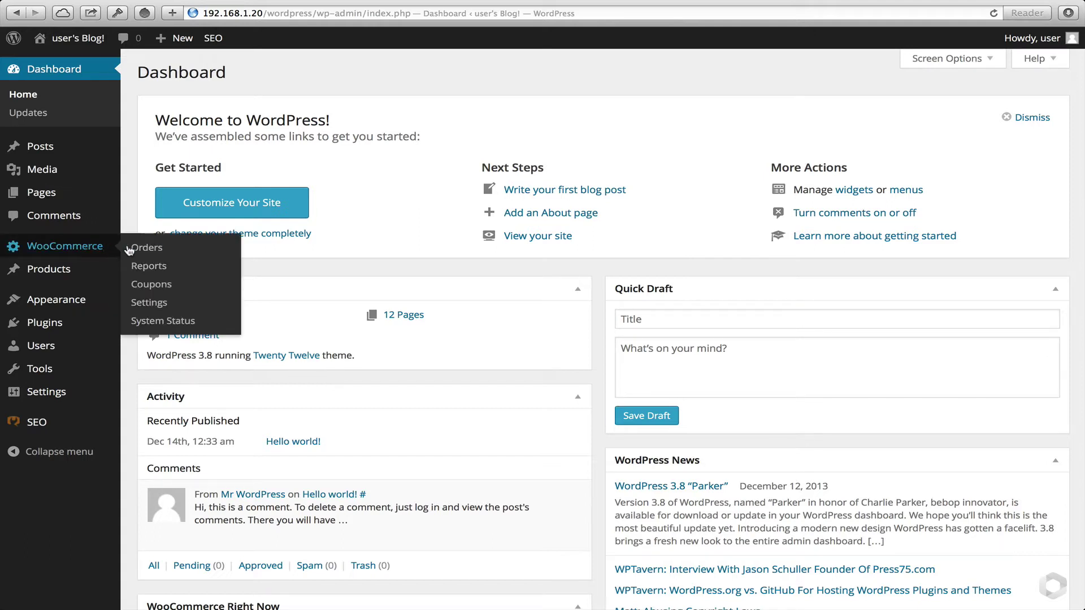
pyautogui.click(149, 305)
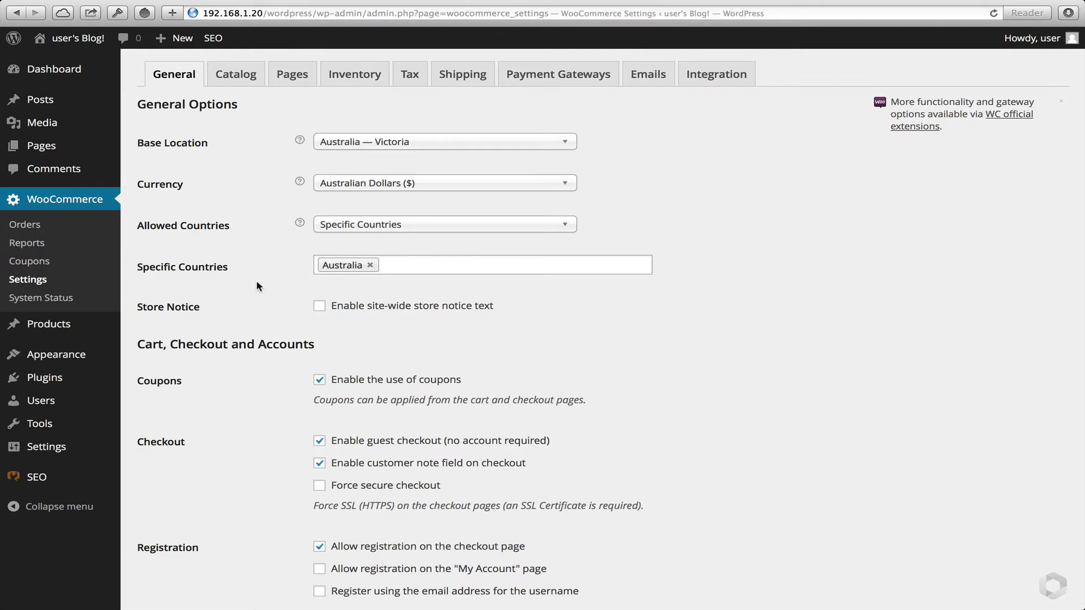
# Upload the plugin archive WC-Shipping-FastwayAU.zip from the Desktop, install it and activate it
pyautogui.moveTo(62, 379)
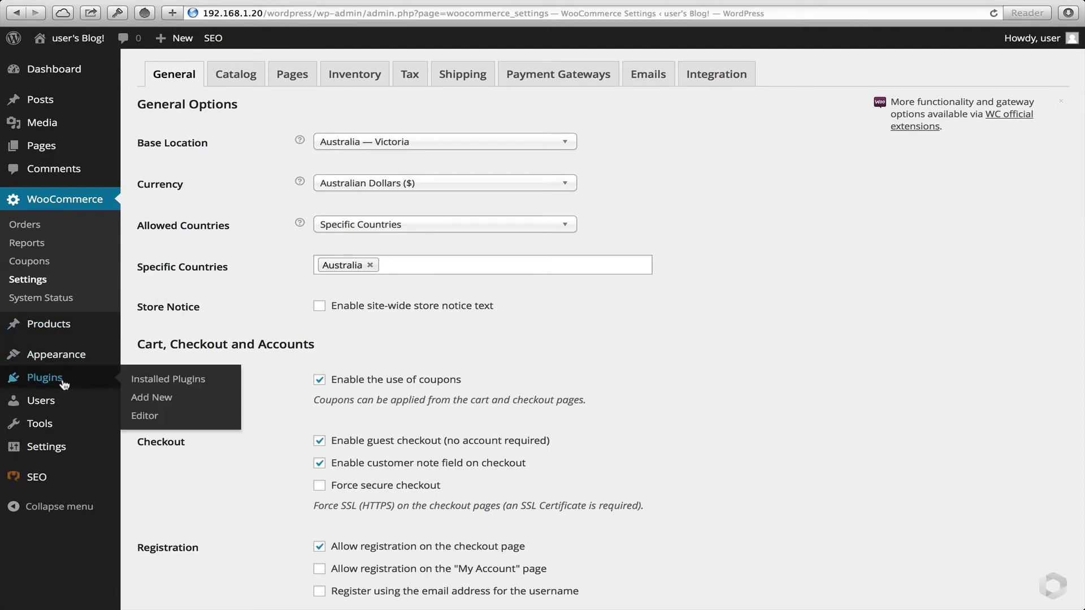
pyautogui.click(152, 400)
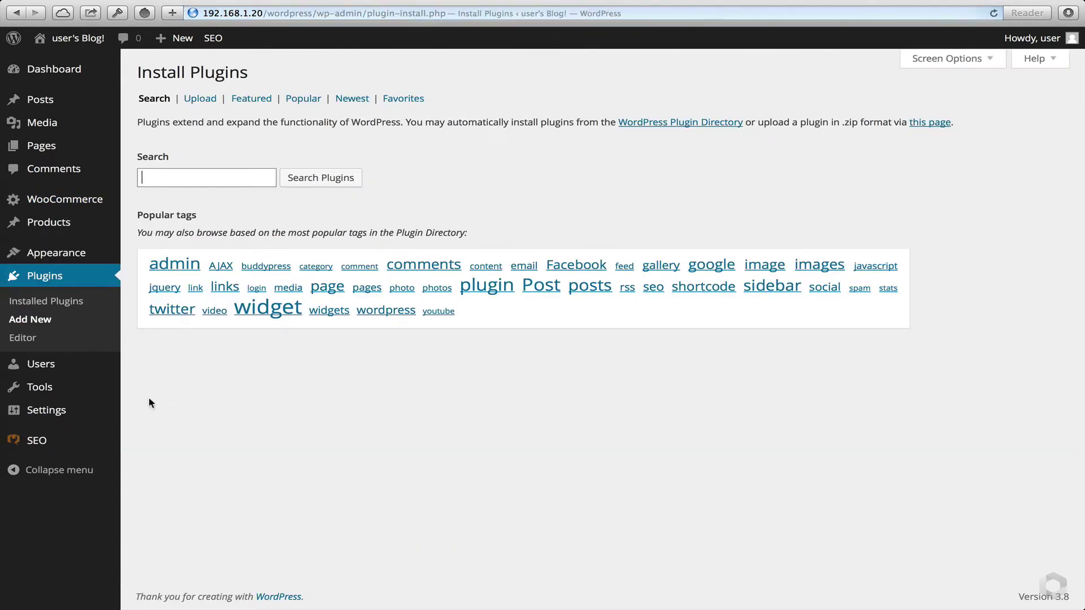
pyautogui.click(208, 101)
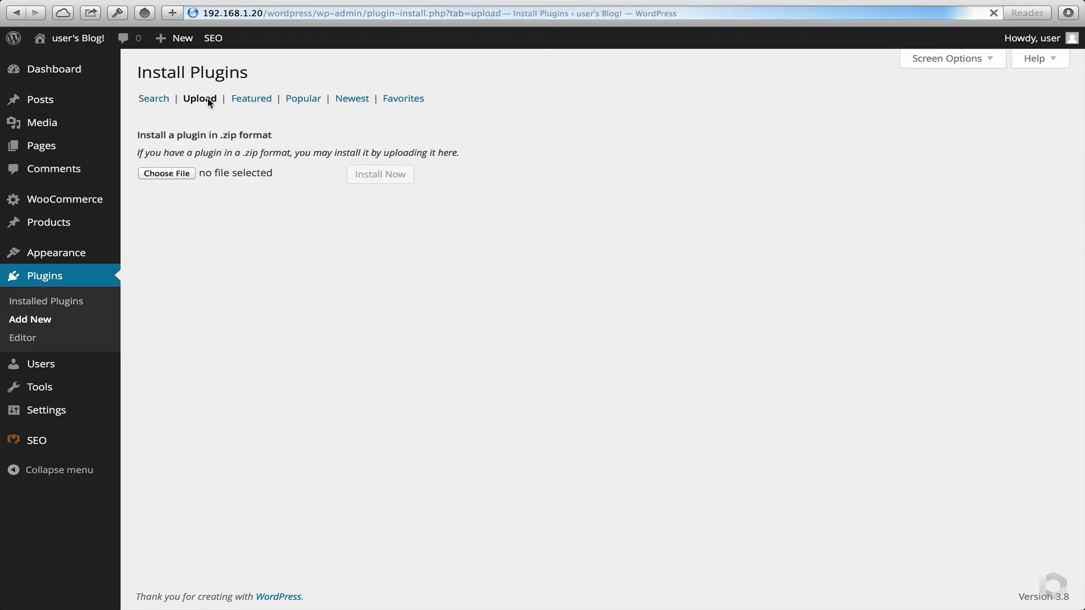
pyautogui.click(180, 174)
pyautogui.click(487, 149)
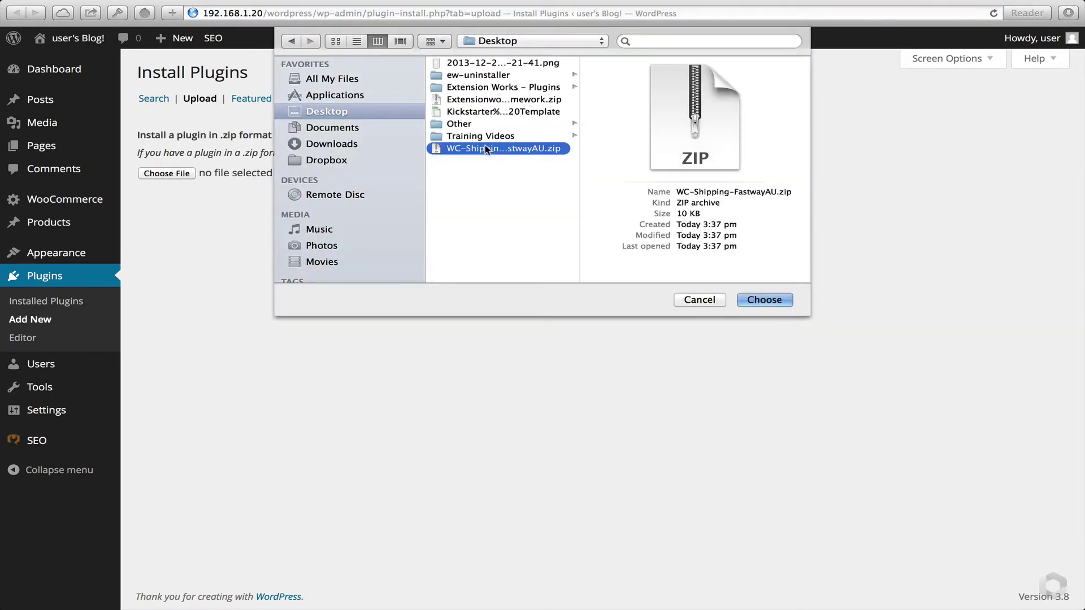
pyautogui.click(764, 300)
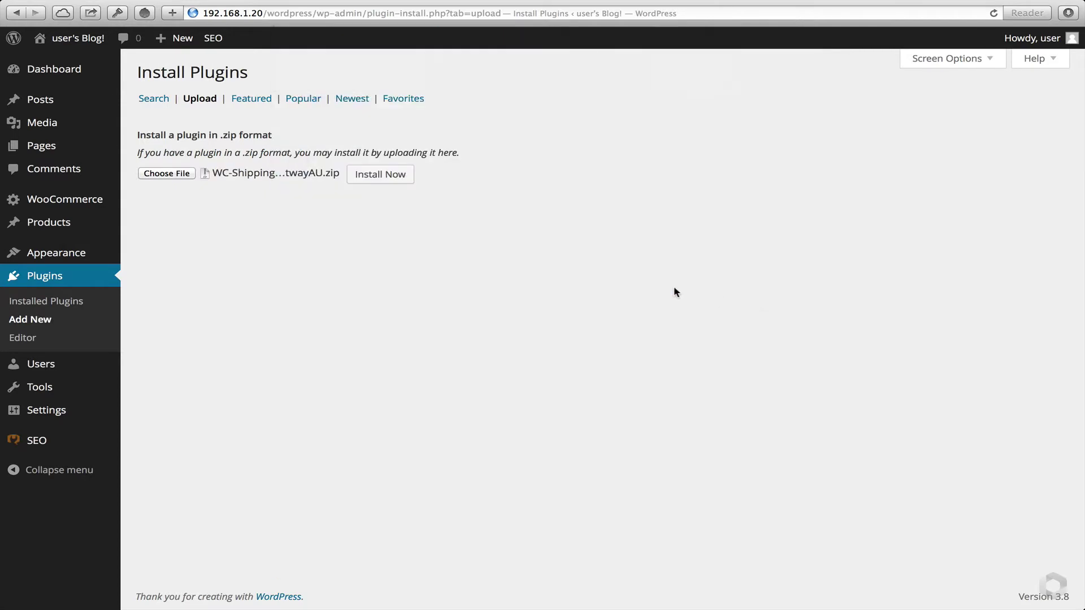
pyautogui.click(387, 178)
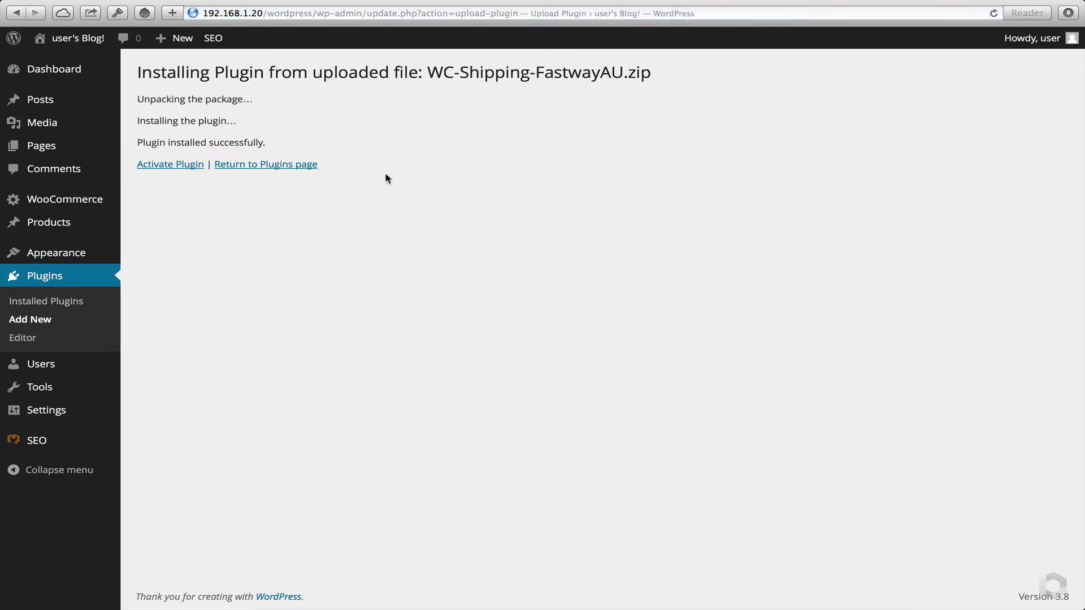
pyautogui.click(184, 163)
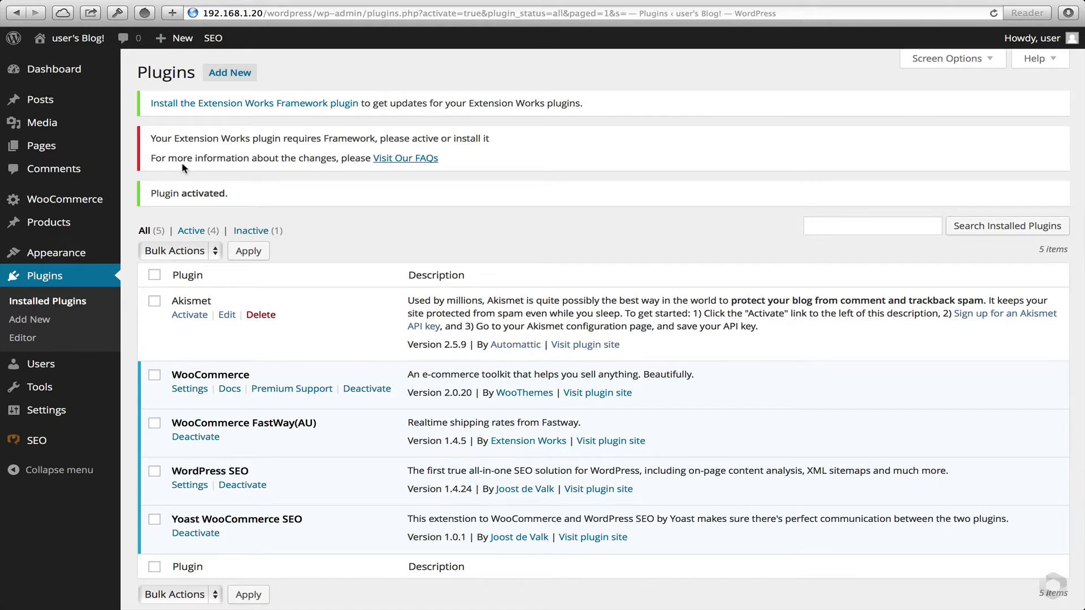
# Install and activate the Extension Works Framework plugin that the FastWay plugin requires
pyautogui.click(229, 110)
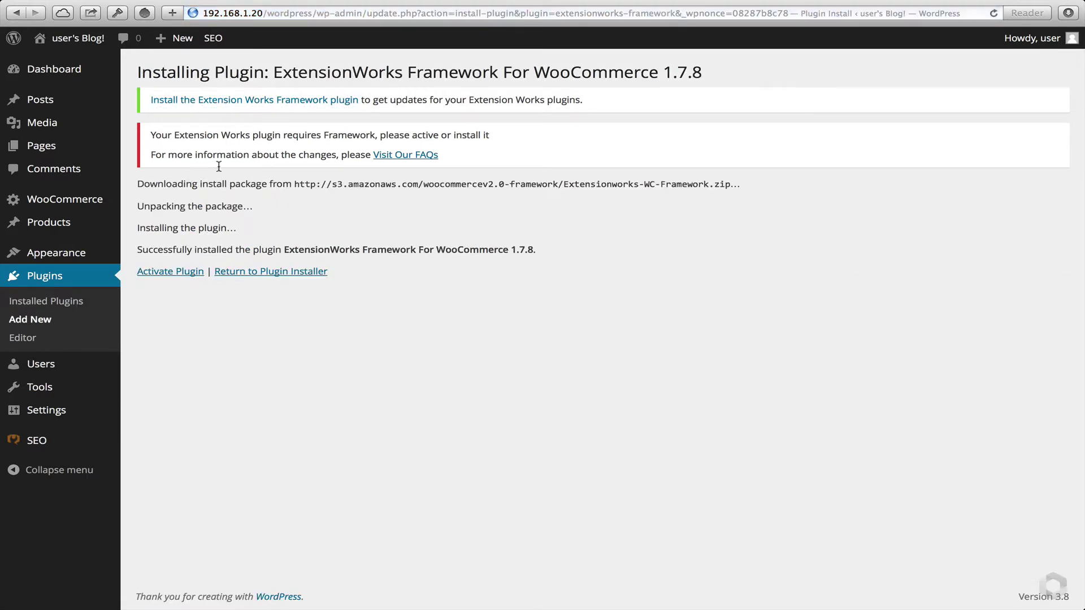
pyautogui.click(181, 273)
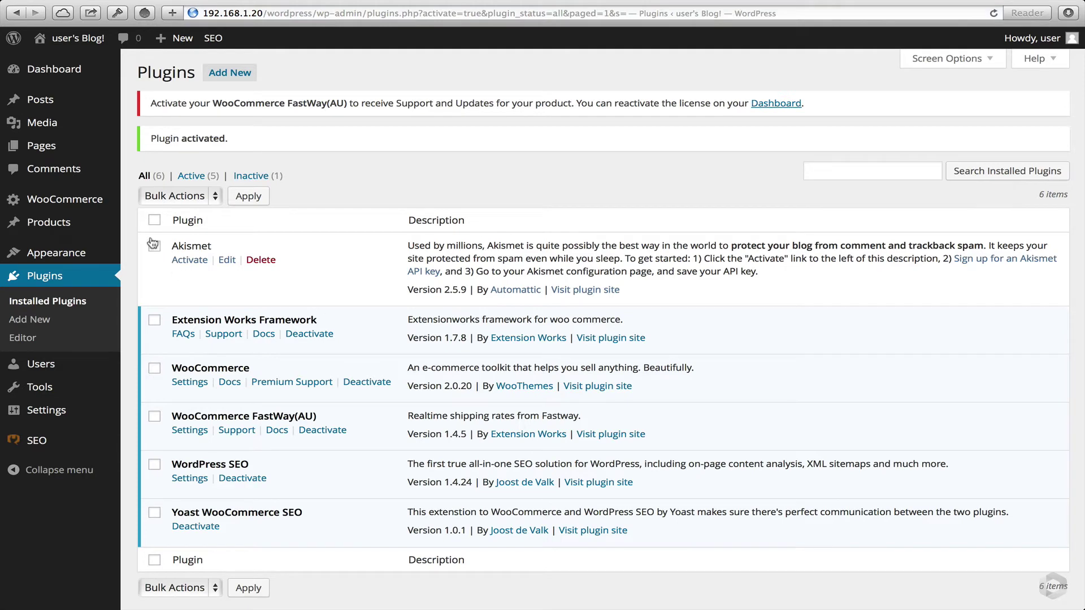
# Paste the WooCommerce FastWay(AU) license key on the ExtensionWorks Licenses page and activate the product
pyautogui.moveTo(85, 72)
pyautogui.click(161, 108)
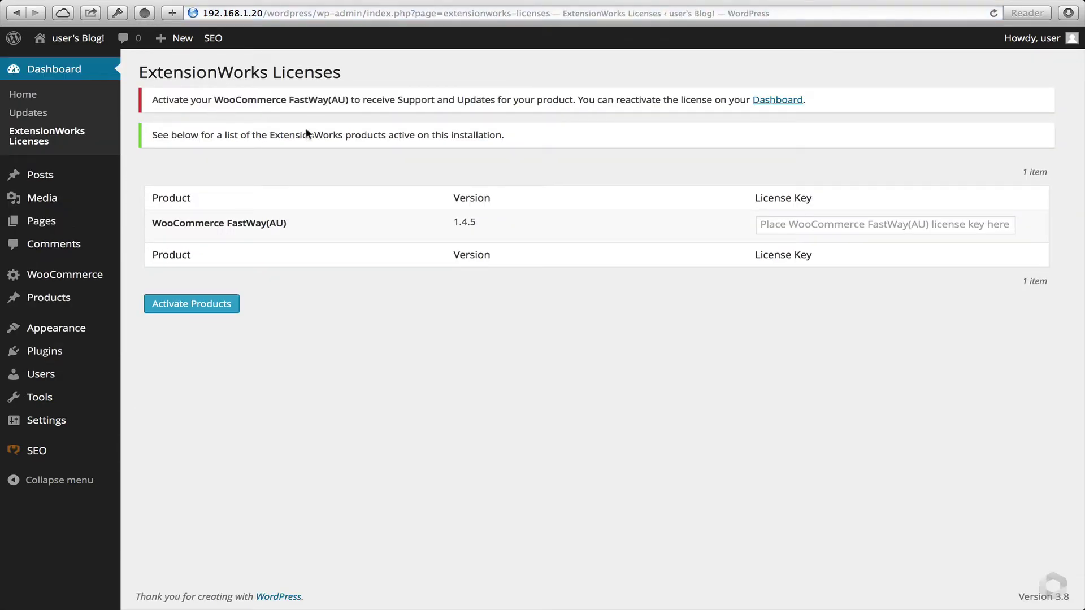
pyautogui.click(791, 229)
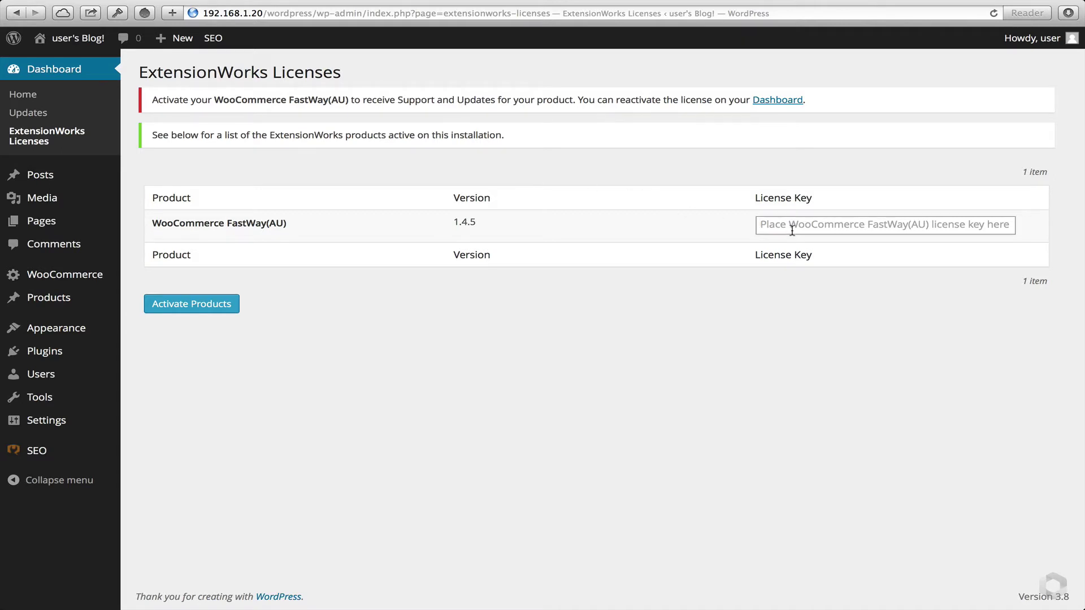
pyautogui.press('super+v')
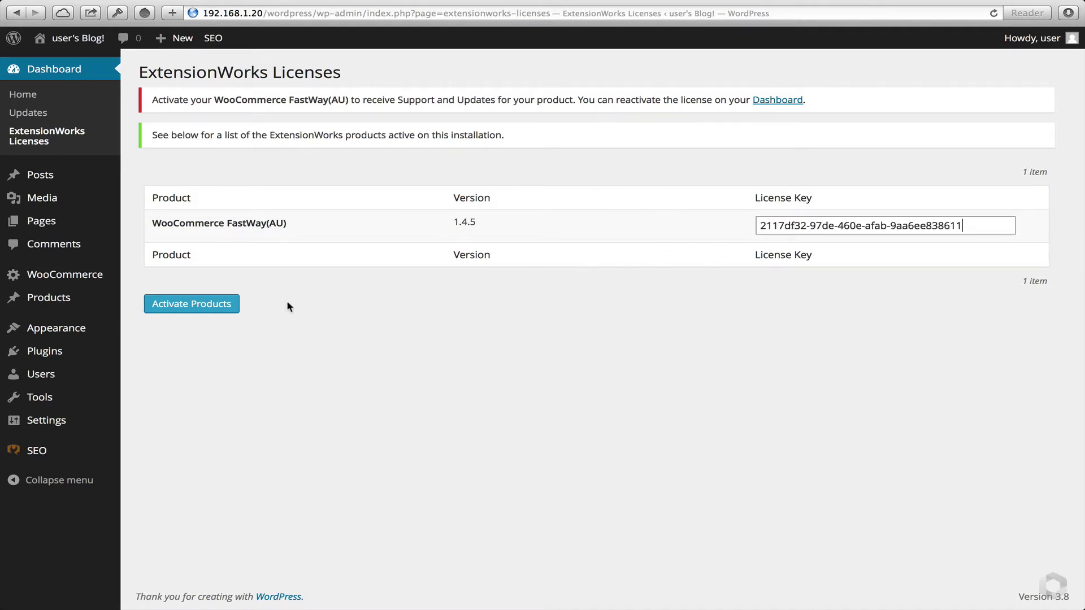
pyautogui.click(187, 307)
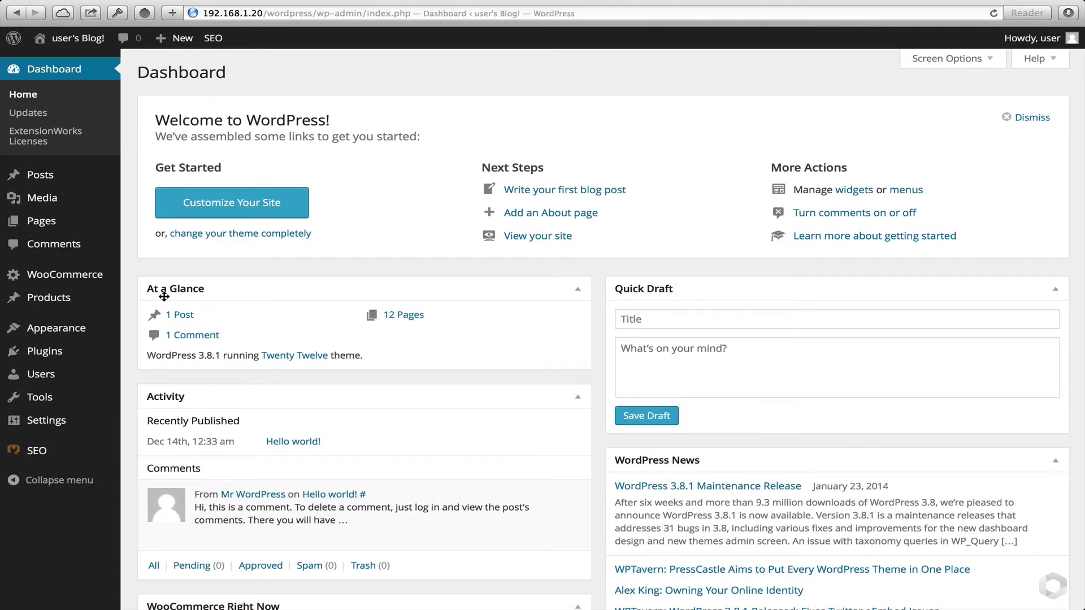
# Open the FastWay(AU) shipping method's configuration in the WooCommerce settings
pyautogui.moveTo(90, 277)
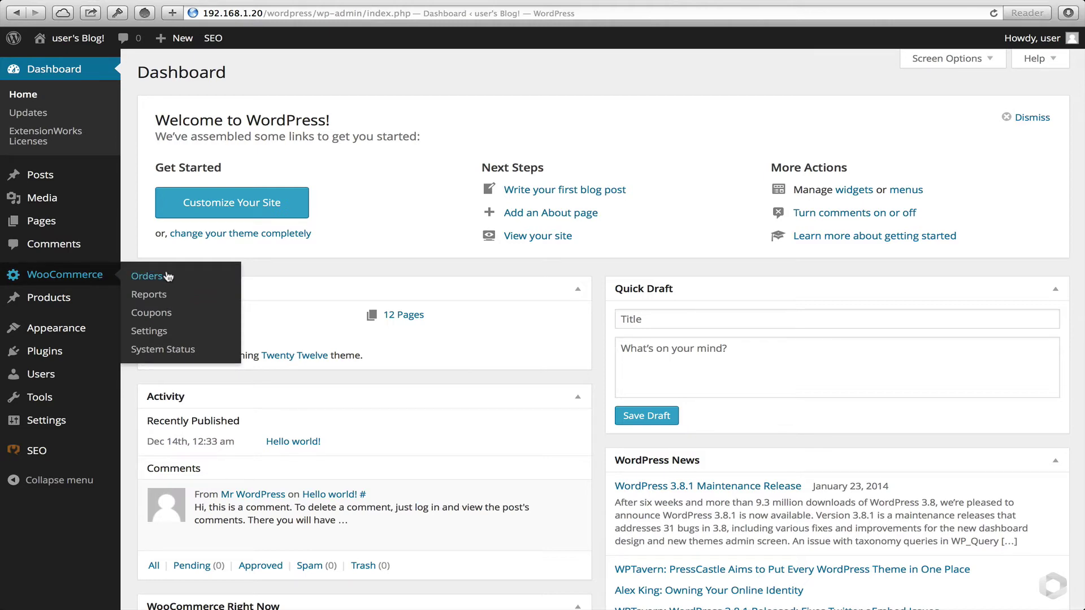
pyautogui.click(160, 333)
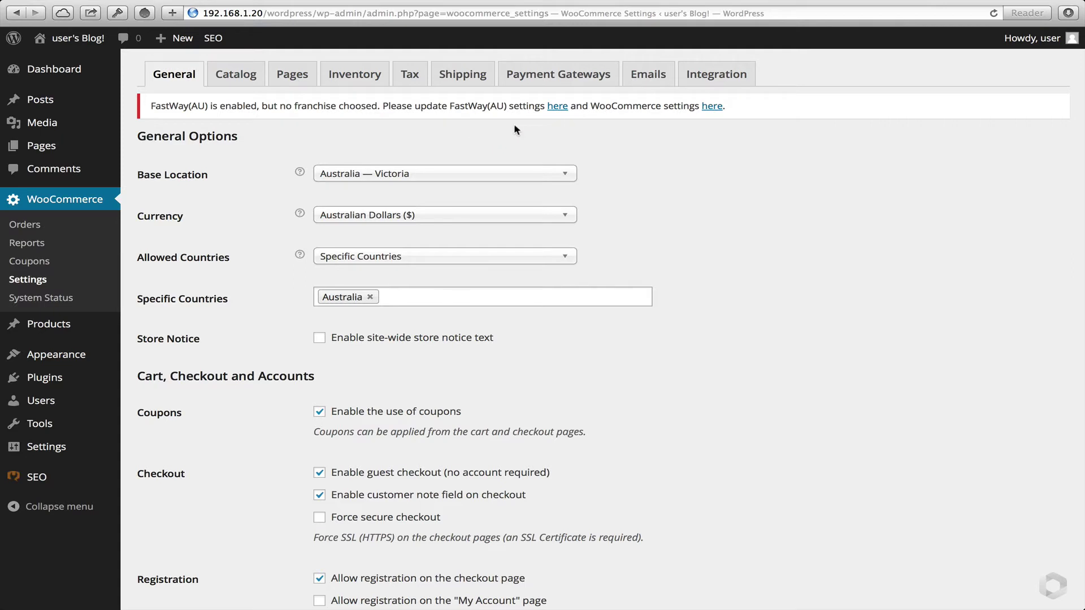
pyautogui.click(464, 82)
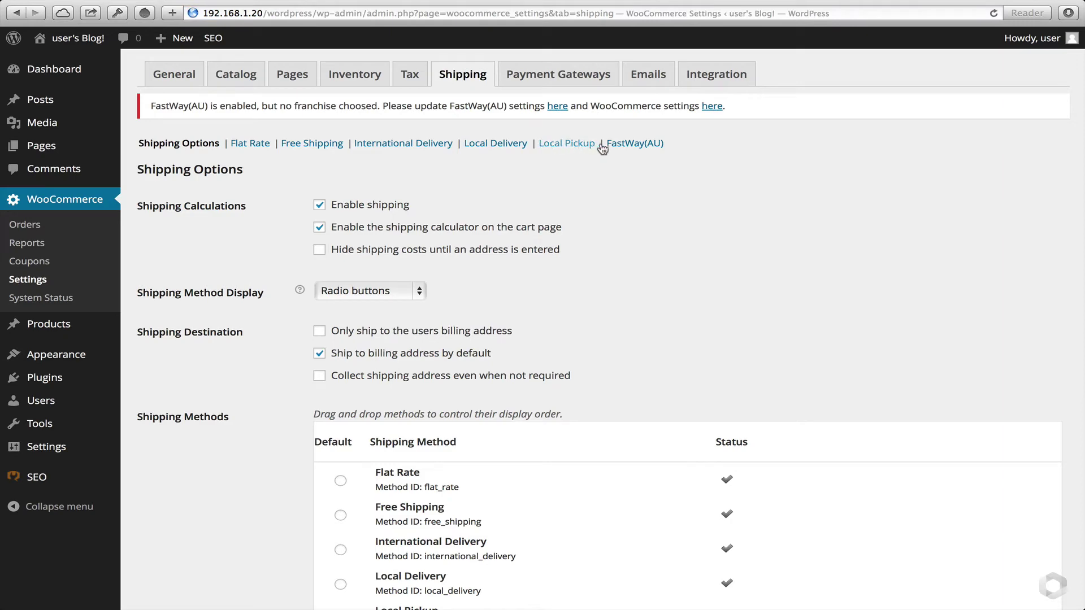
pyautogui.click(627, 145)
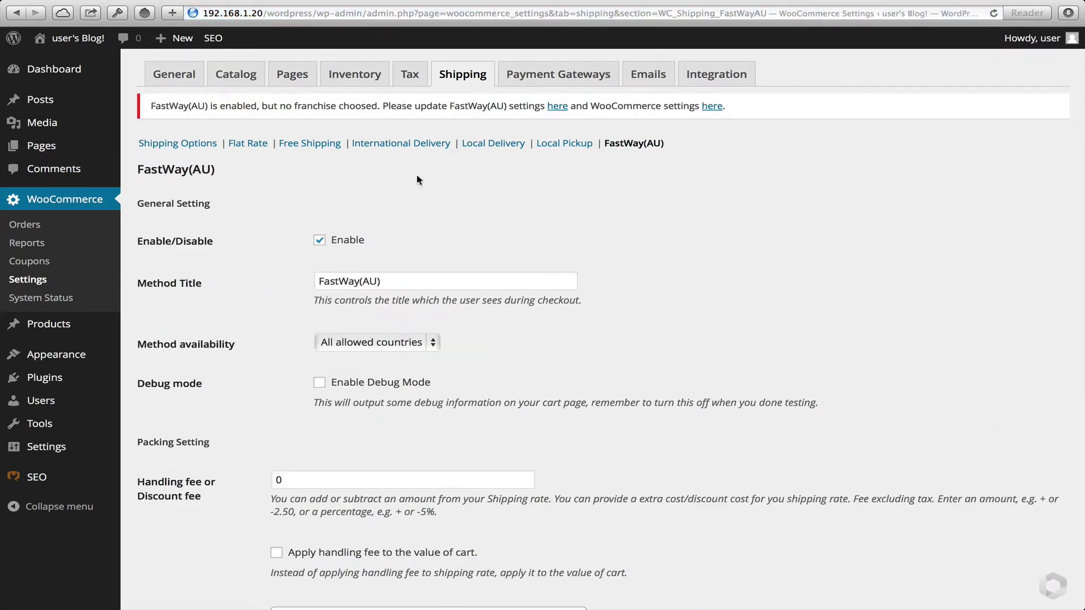
# Set the FastWay(AU) franchise to Melbourne in the plugin settings
pyautogui.scroll(-10, 237, 292)
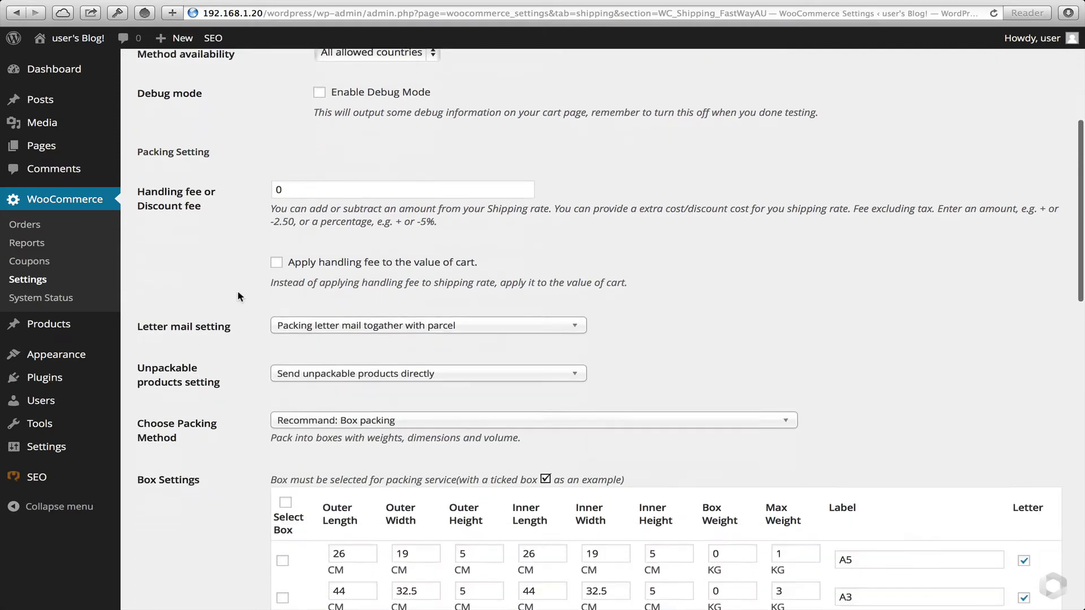
pyautogui.scroll(-12, 238, 294)
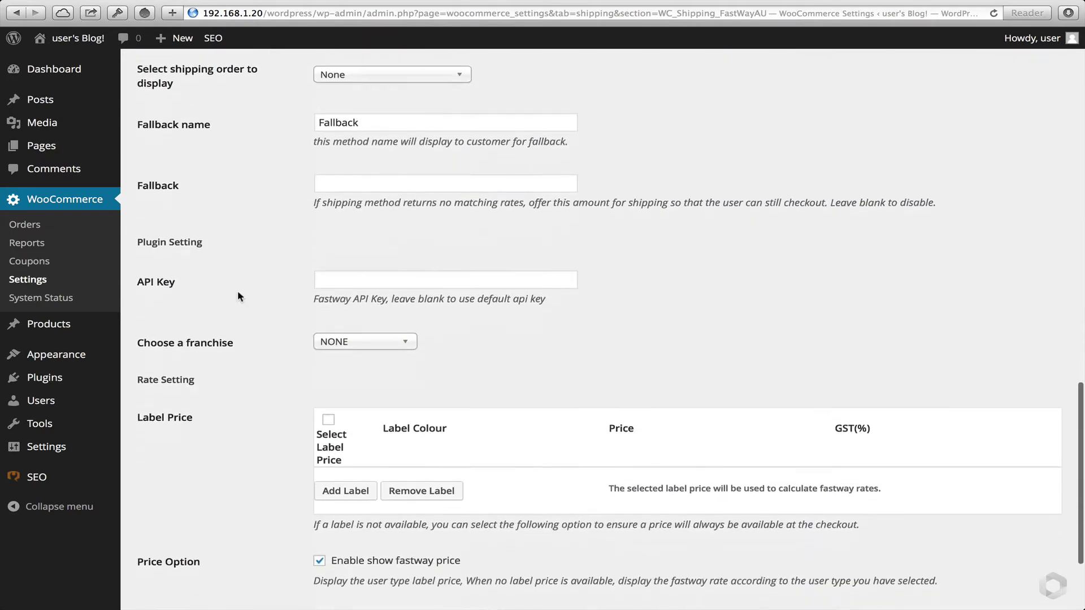
pyautogui.scroll(-2, 238, 296)
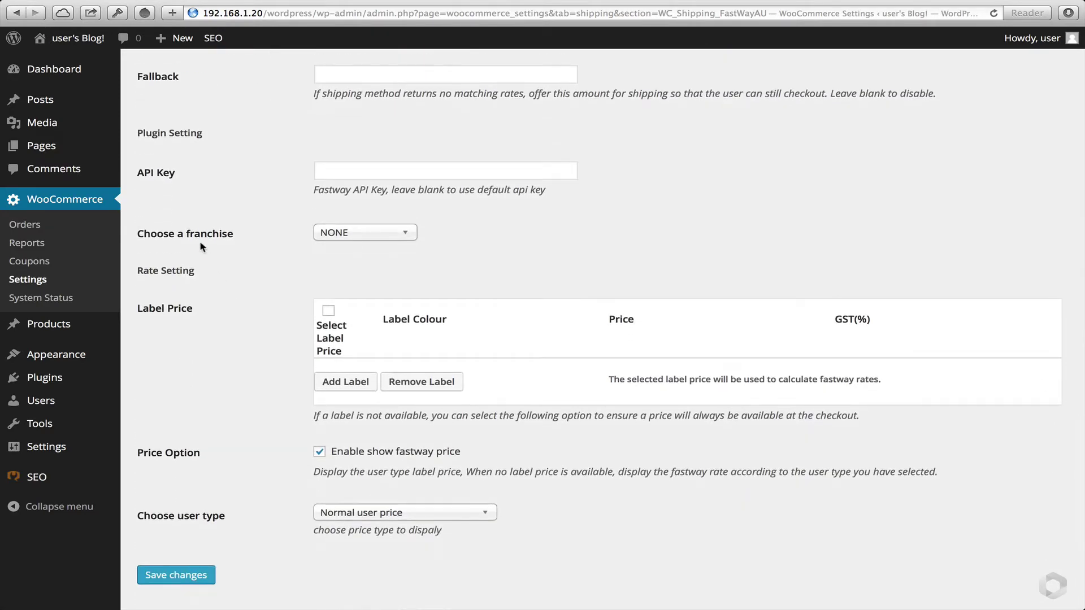
pyautogui.click(356, 234)
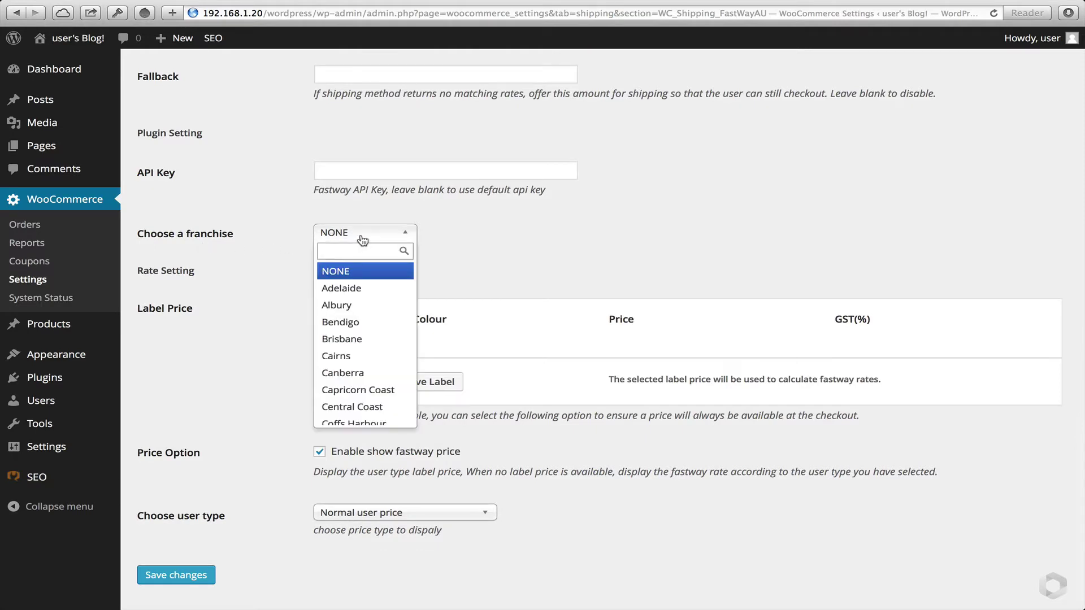
pyautogui.scroll(-3, 359, 347)
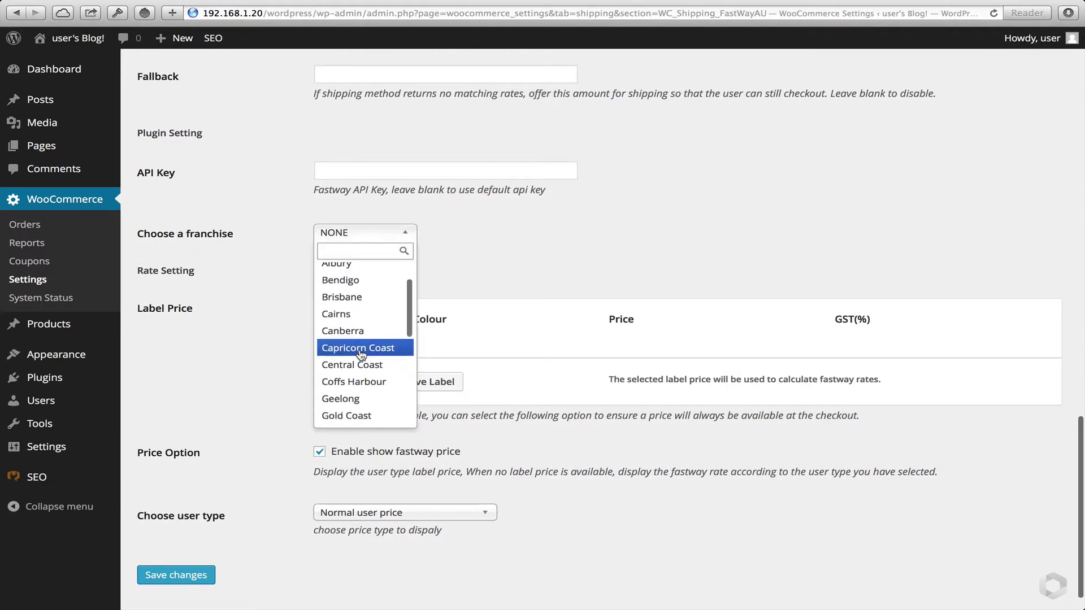
pyautogui.scroll(-2, 360, 353)
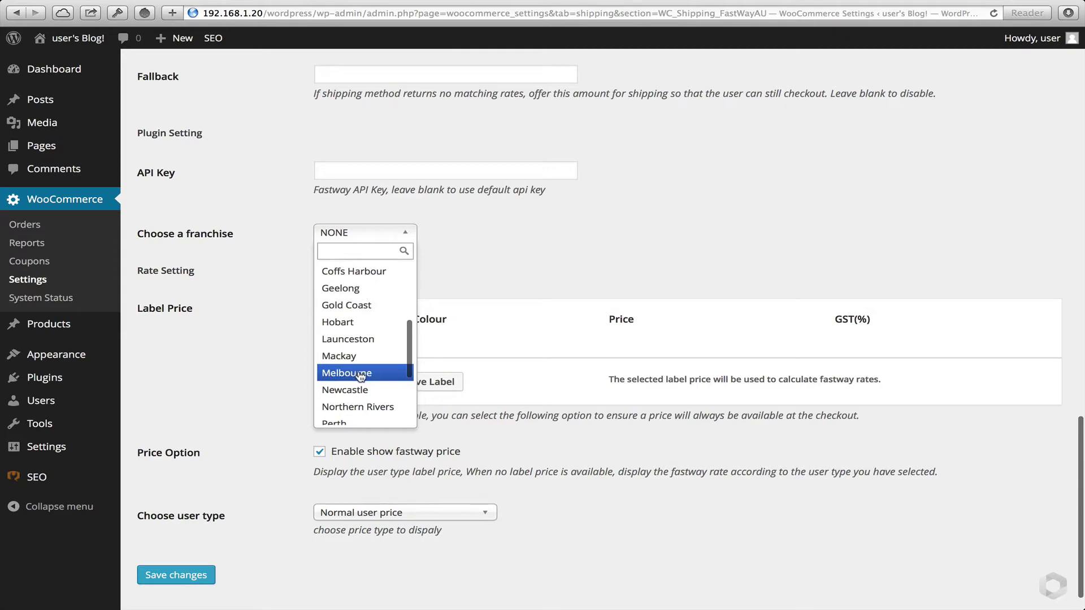
pyautogui.click(360, 373)
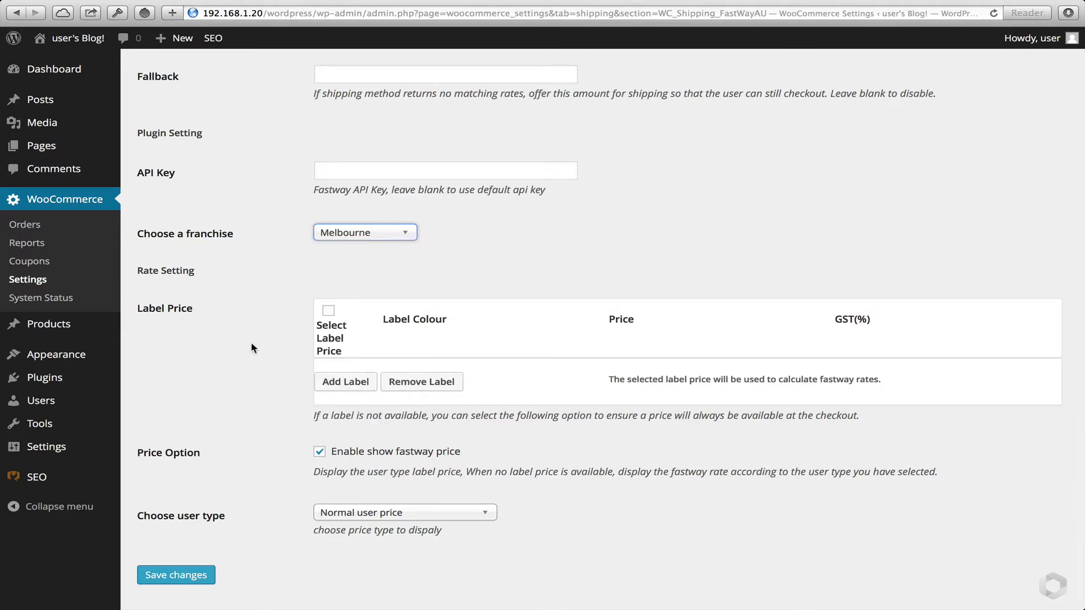
# Restrict the FastWay(AU) method availability to Specific Countries and add Australia as the target country
pyautogui.scroll(3, 251, 341)
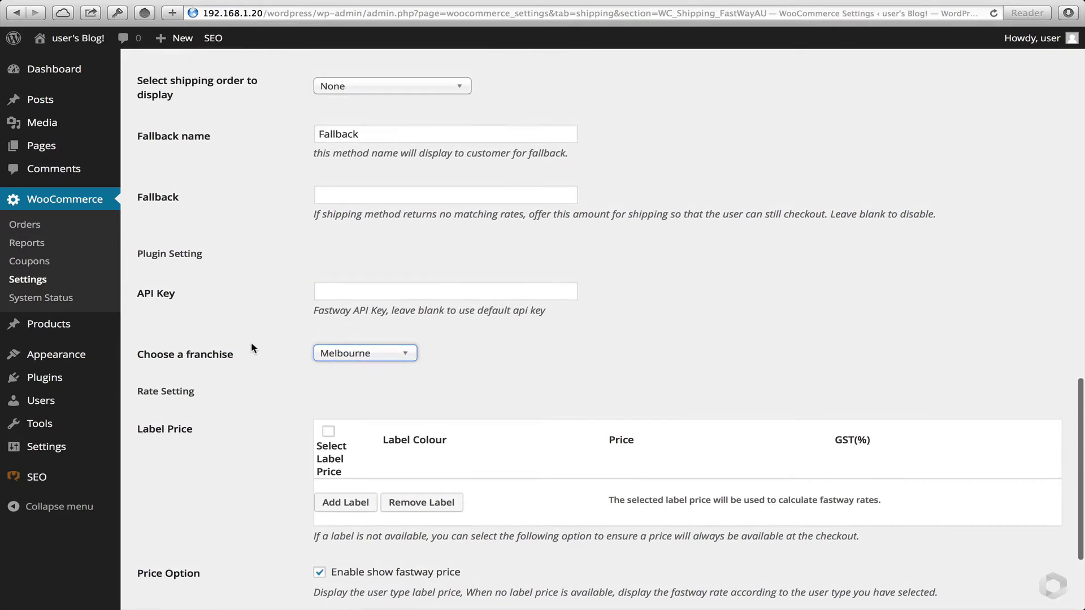
pyautogui.scroll(15, 251, 344)
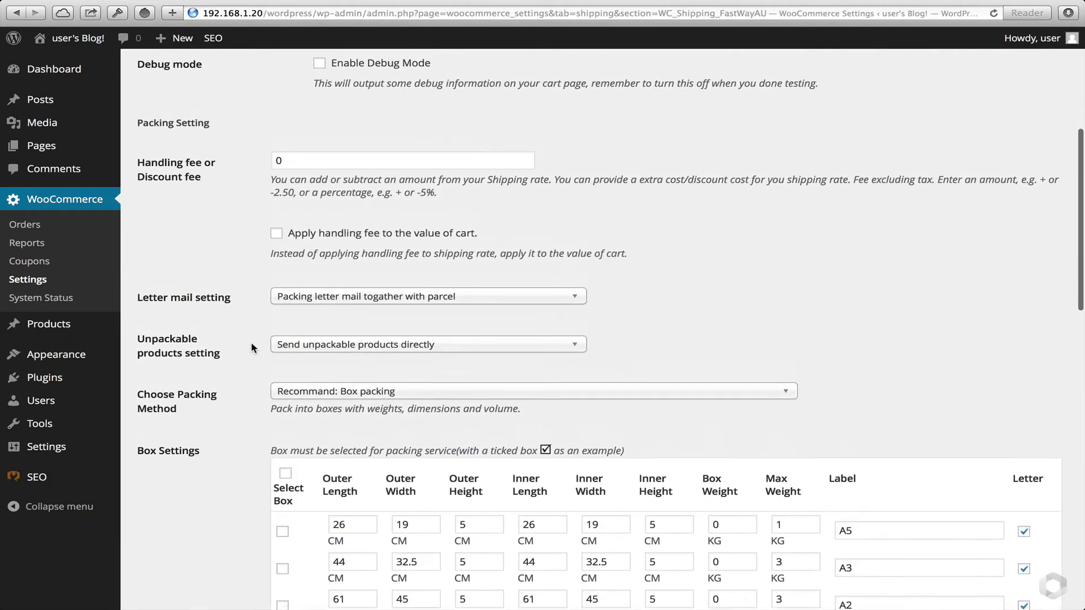
pyautogui.scroll(5, 251, 345)
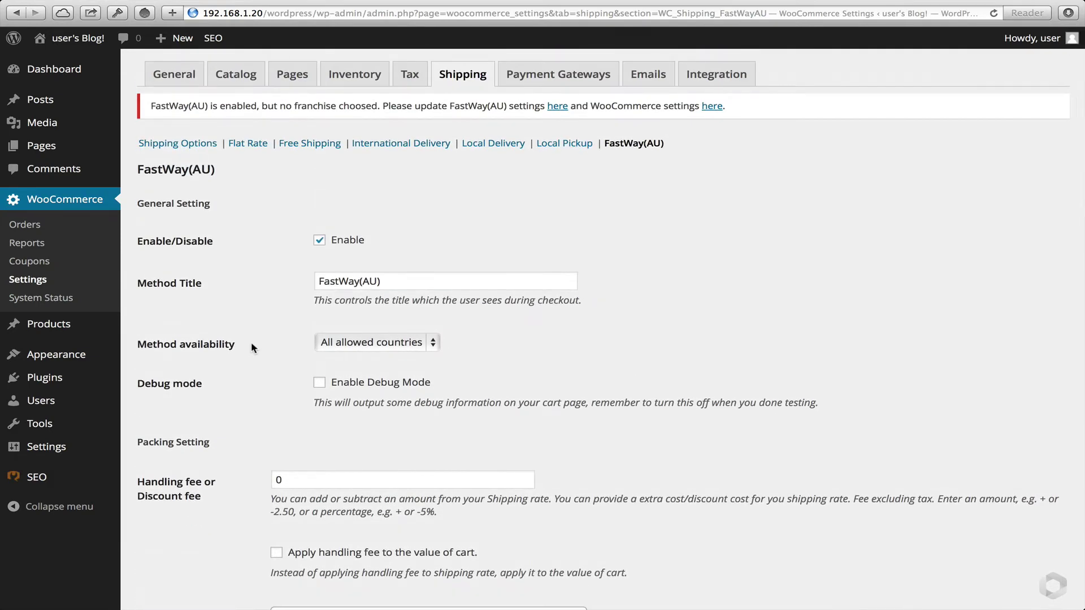
pyautogui.scroll(-1, 251, 345)
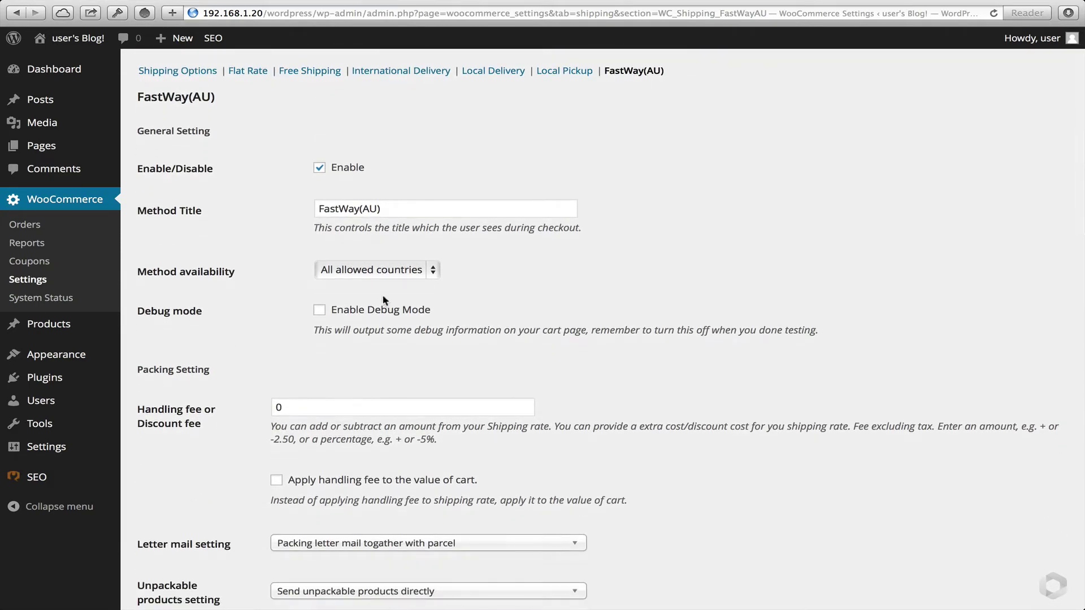
pyautogui.click(391, 273)
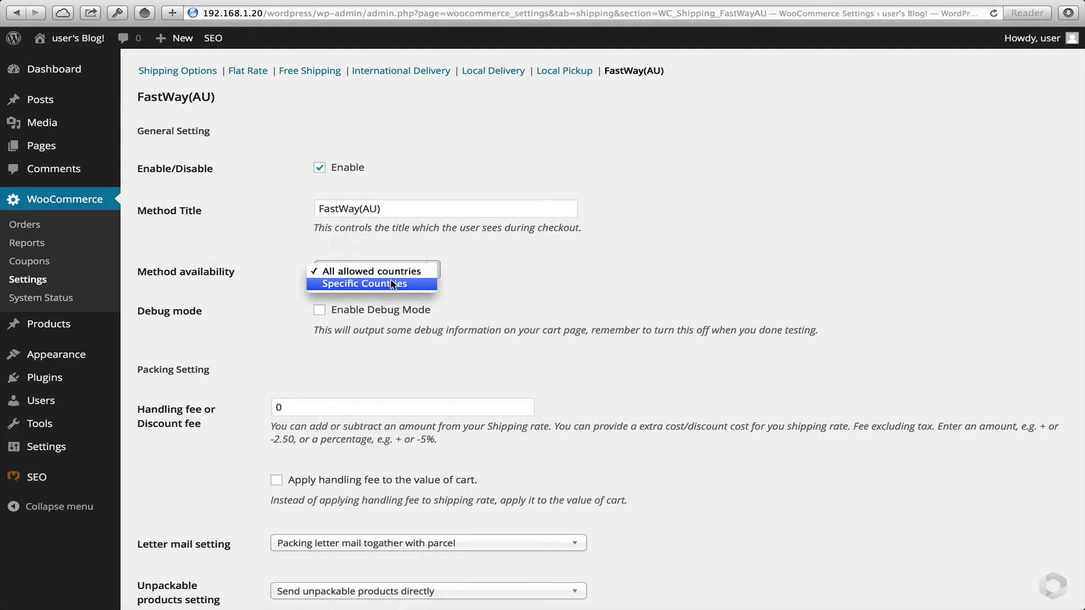
pyautogui.click(391, 282)
pyautogui.click(348, 311)
pyautogui.write('austra')
pyautogui.press('Return')
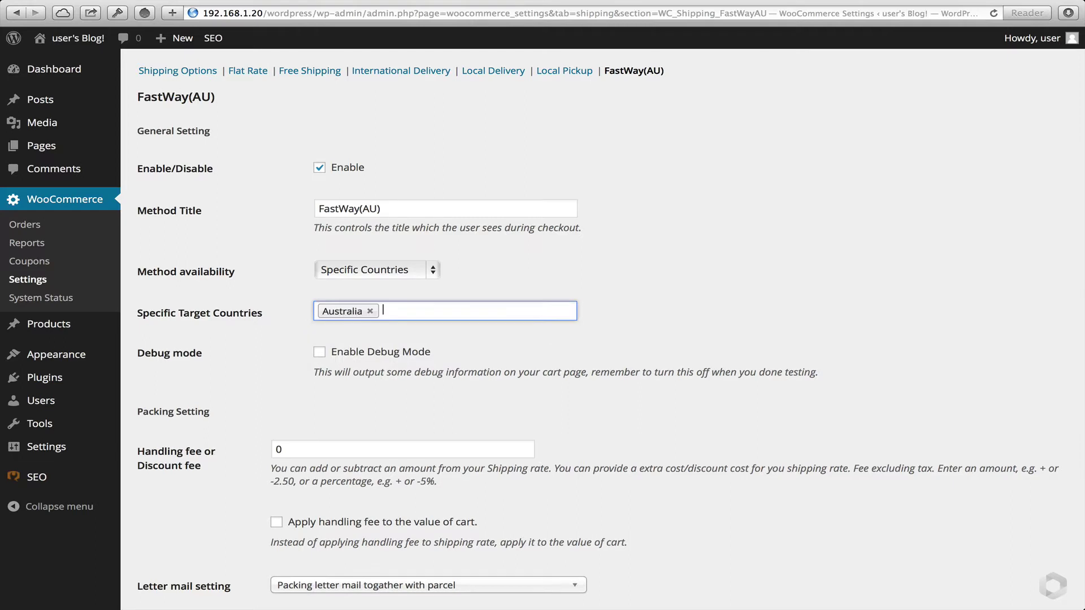
pyautogui.click(267, 363)
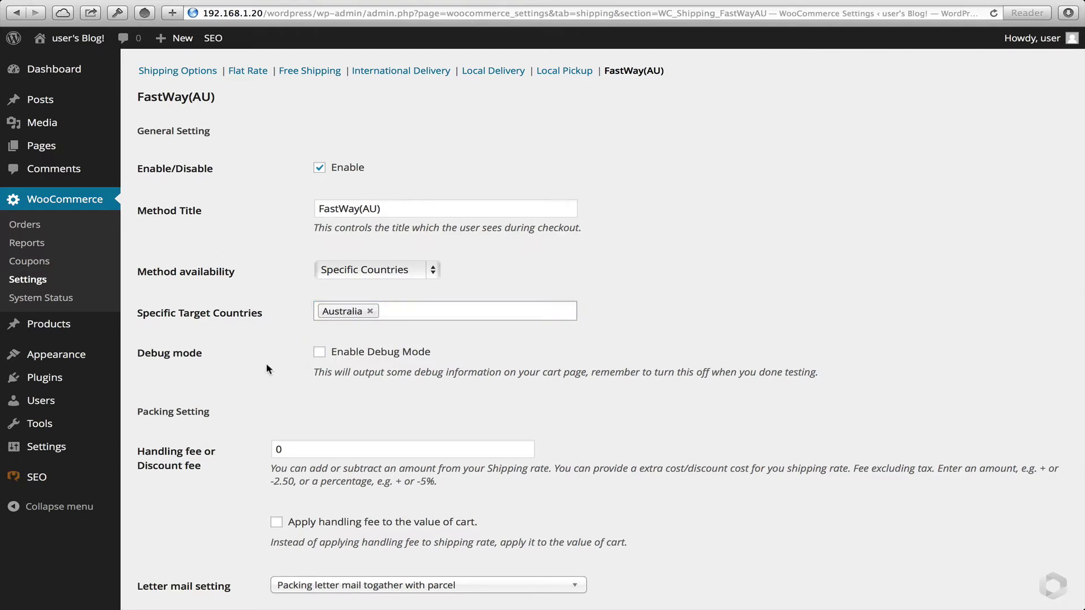
# Set the handling fee to 5% in the packing settings and apply it to the value of the cart
pyautogui.scroll(-5, 267, 363)
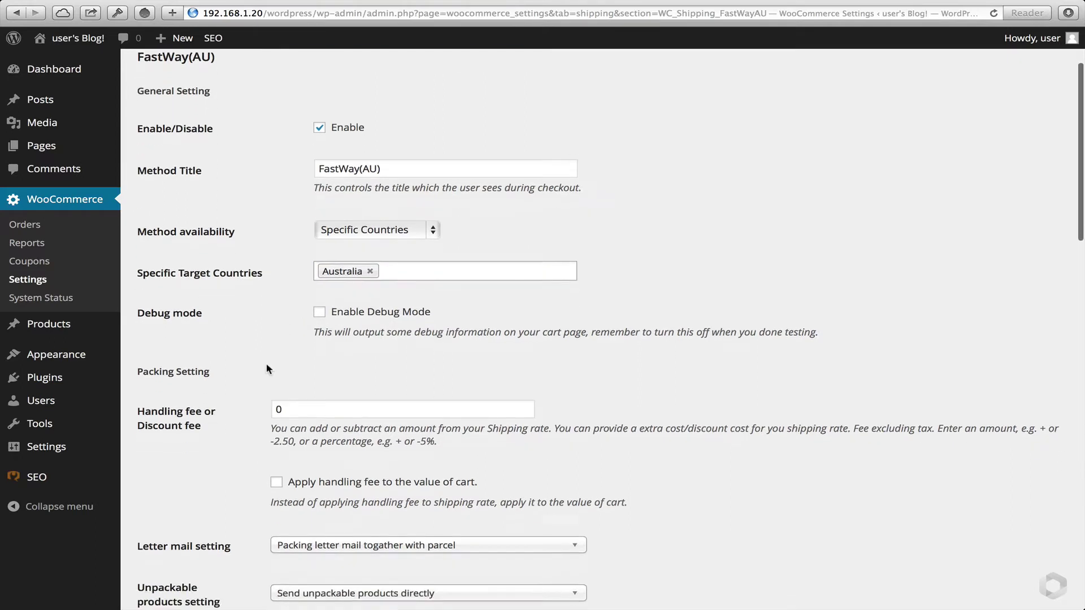
pyautogui.scroll(-1, 266, 367)
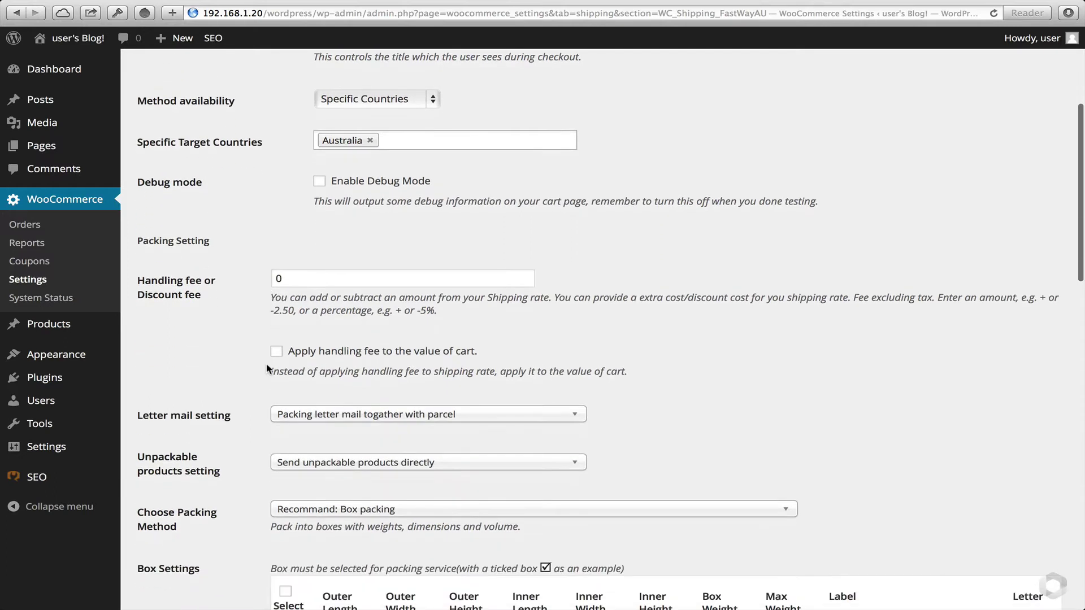
pyautogui.click(302, 281)
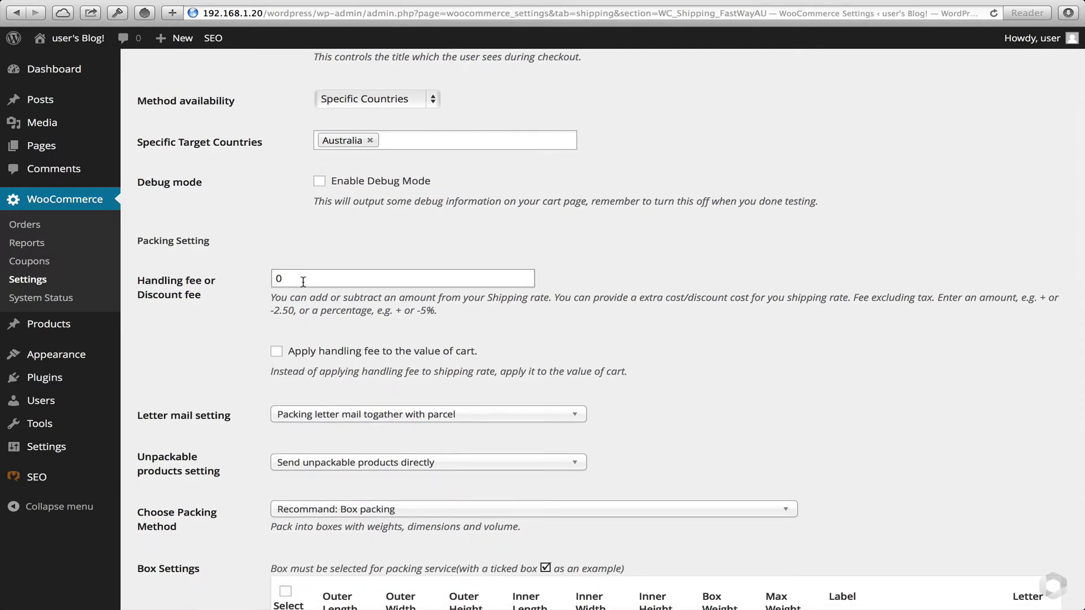
pyautogui.press('BackSpace')
pyautogui.write('5%')
pyautogui.click(186, 337)
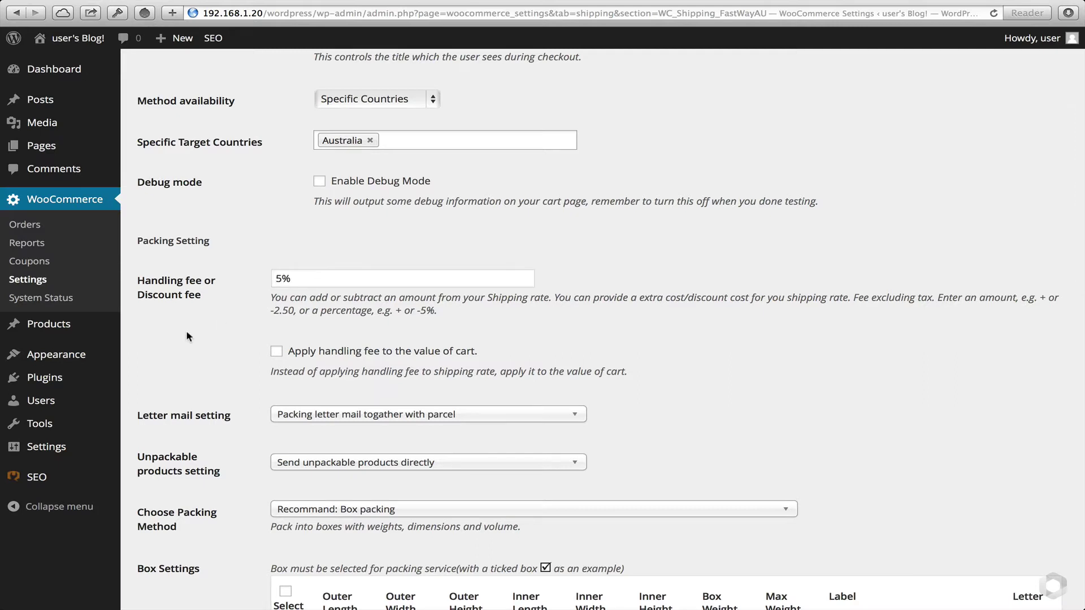
pyautogui.click(276, 352)
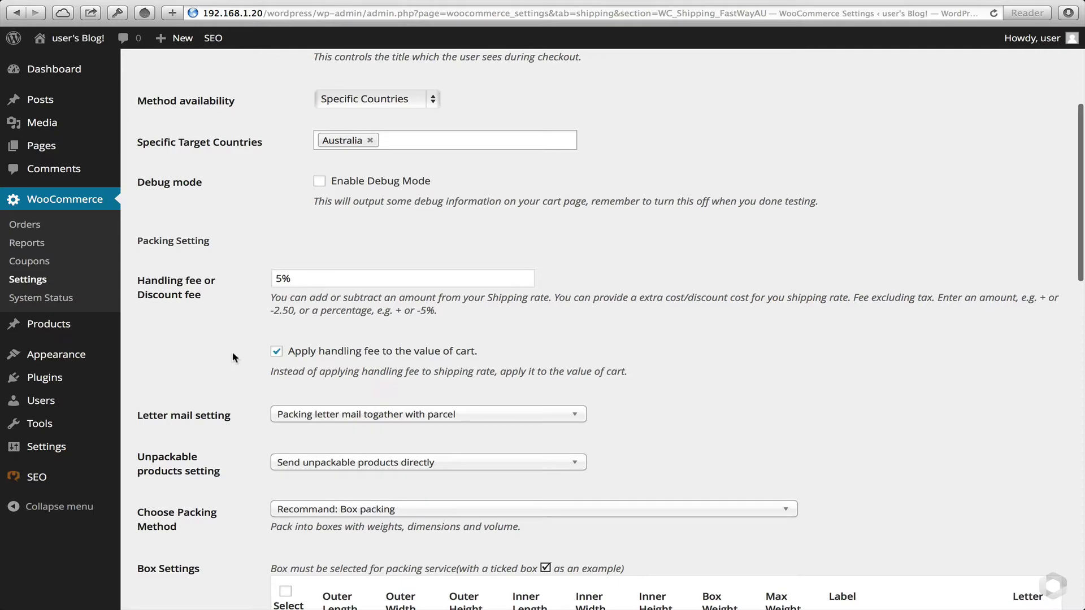
# Review the available packing methods and leave the selection on Recommand: Box packing
pyautogui.scroll(-5, 232, 353)
pyautogui.scroll(-2, 232, 357)
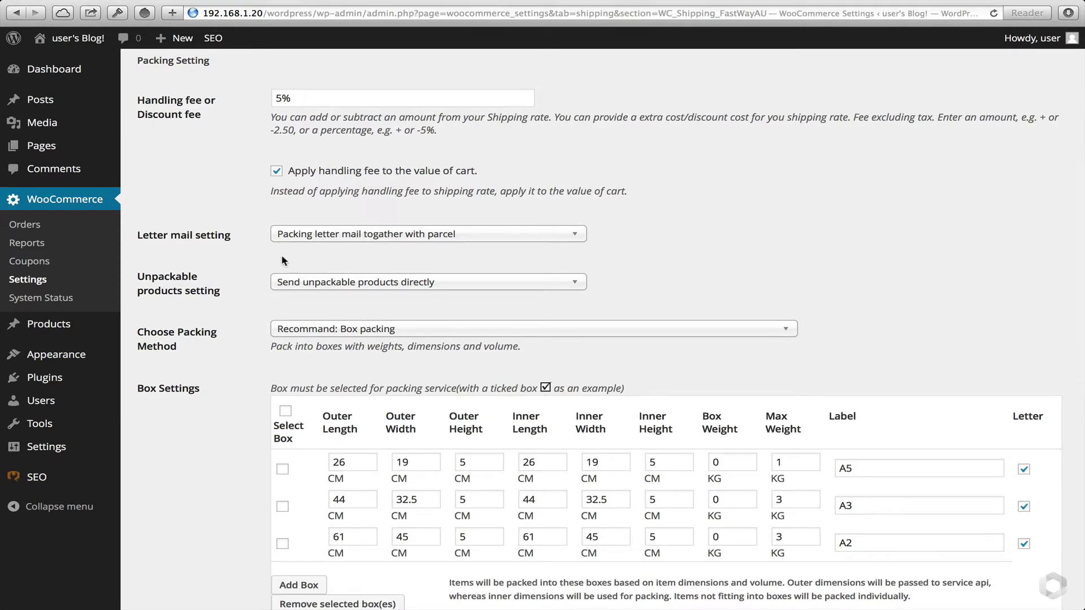
pyautogui.scroll(-2, 236, 293)
pyautogui.scroll(-1, 236, 298)
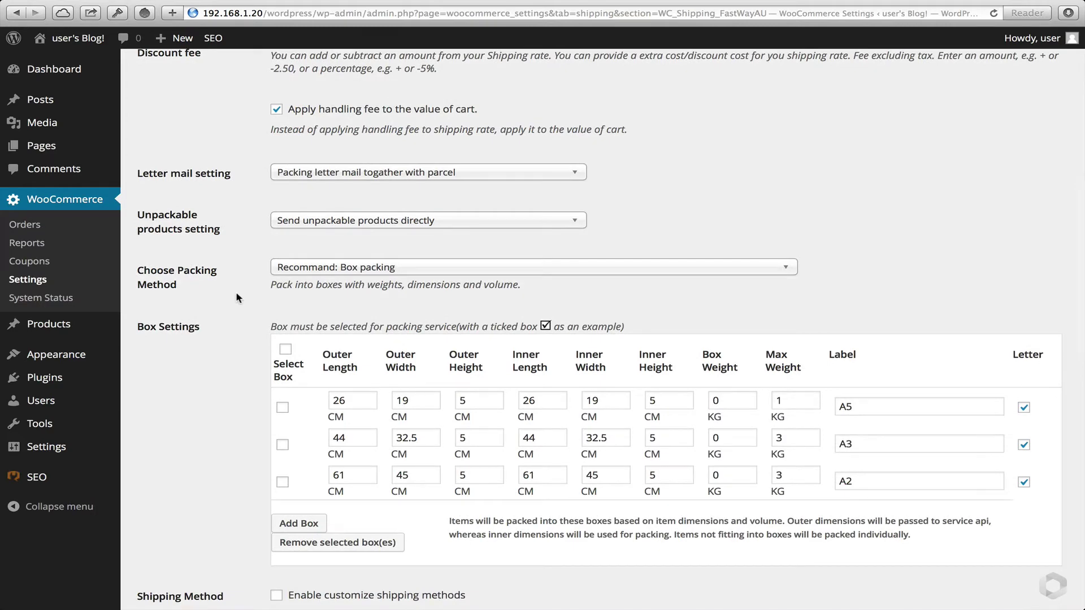
pyautogui.click(305, 269)
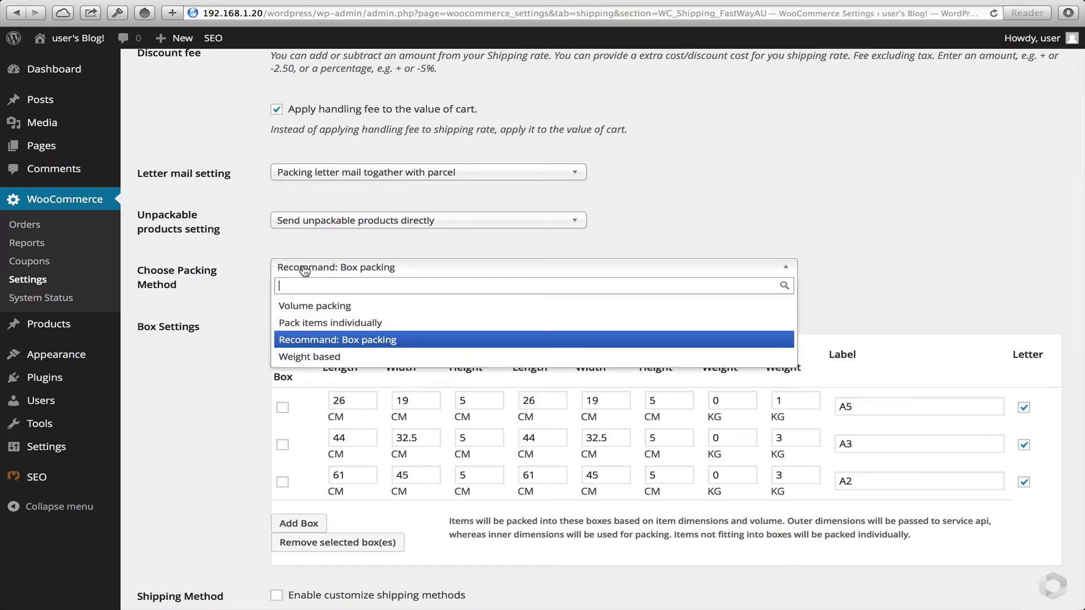
pyautogui.click(304, 271)
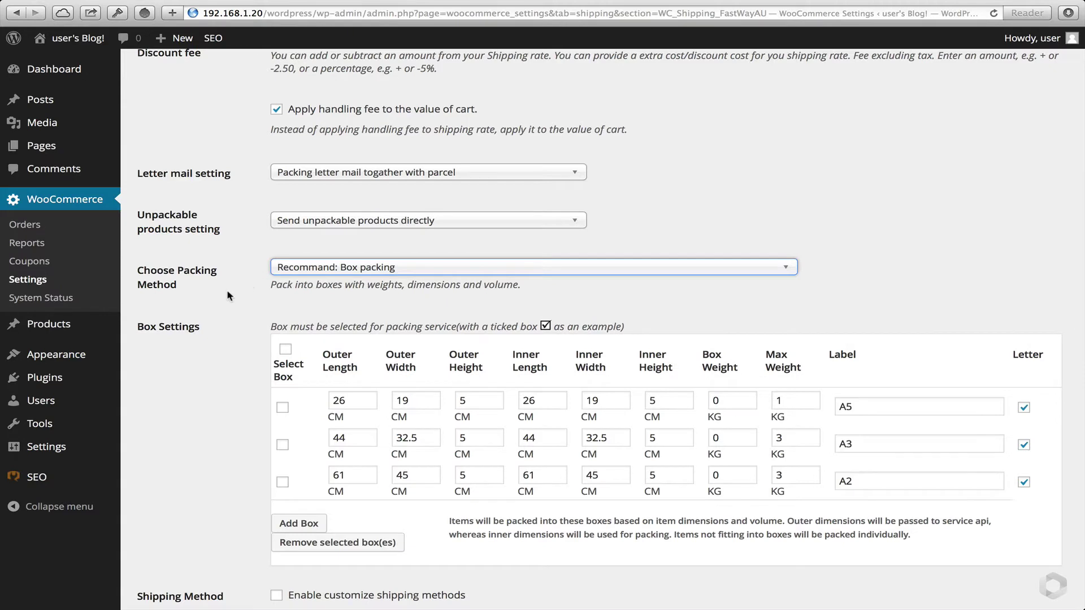
# Add a new box to the box settings with outer and inner length, width and height all 10 cm
pyautogui.scroll(-3, 227, 291)
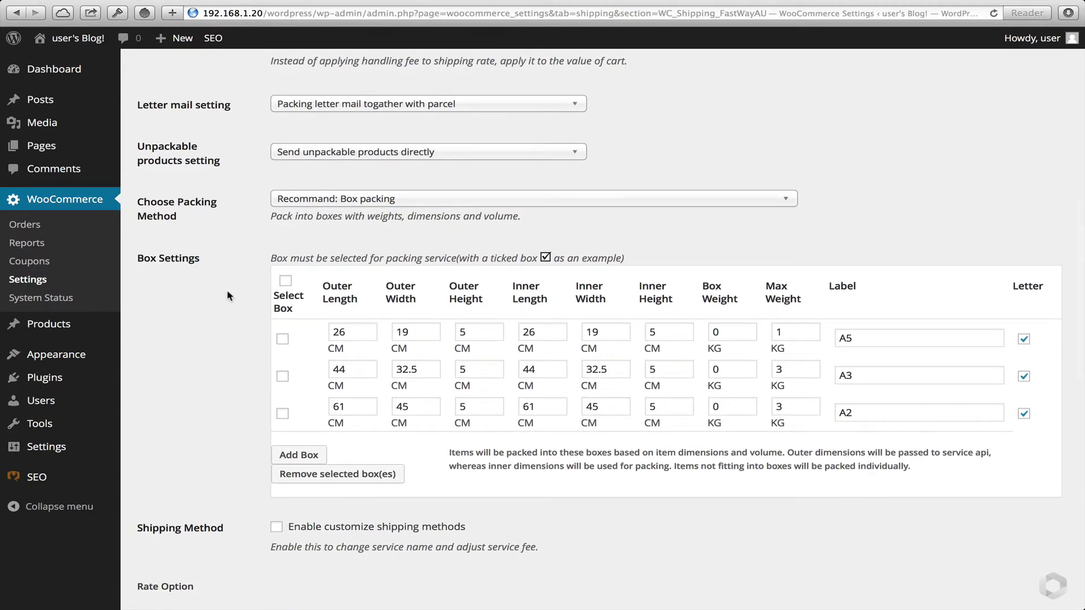
pyautogui.scroll(-3, 206, 329)
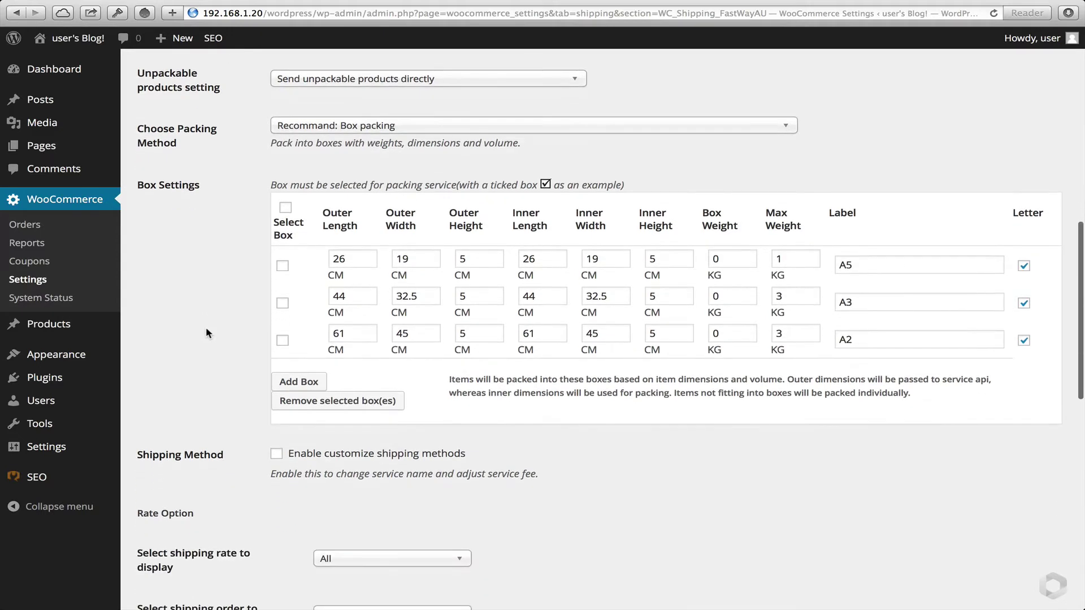
pyautogui.scroll(-3, 207, 290)
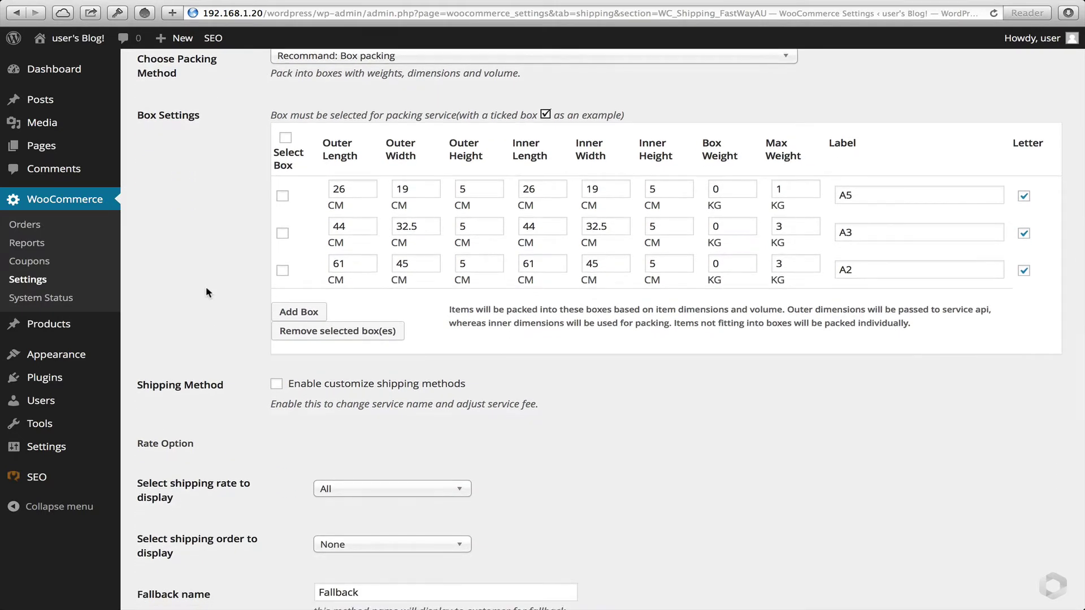
pyautogui.click(289, 311)
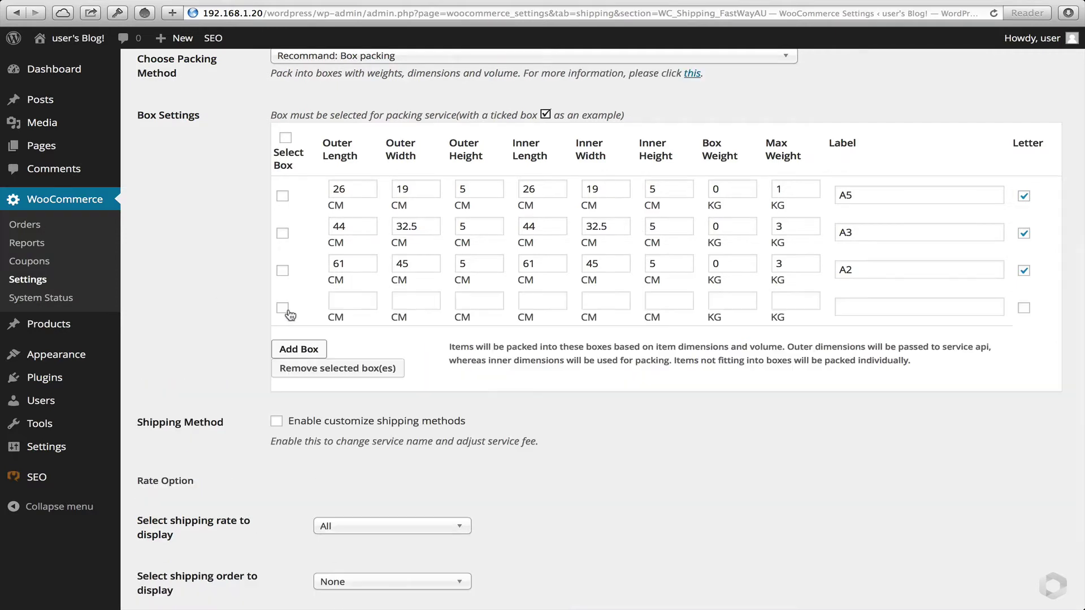
pyautogui.click(349, 303)
pyautogui.write('10')
pyautogui.press('Tab')
pyautogui.write('10')
pyautogui.press('Tab')
pyautogui.write('10\t10')
pyautogui.press('Tab')
pyautogui.write('10\t10')
# Give the new box a weight of .2 kg, a maximum weight of 20 kg and the label "10x10x10 test box", and select it for packing
pyautogui.press('Tab')
pyautogui.write('.2')
pyautogui.press('Tab')
pyautogui.write('20')
pyautogui.press('Tab')
pyautogui.write('10x10x10 test box')
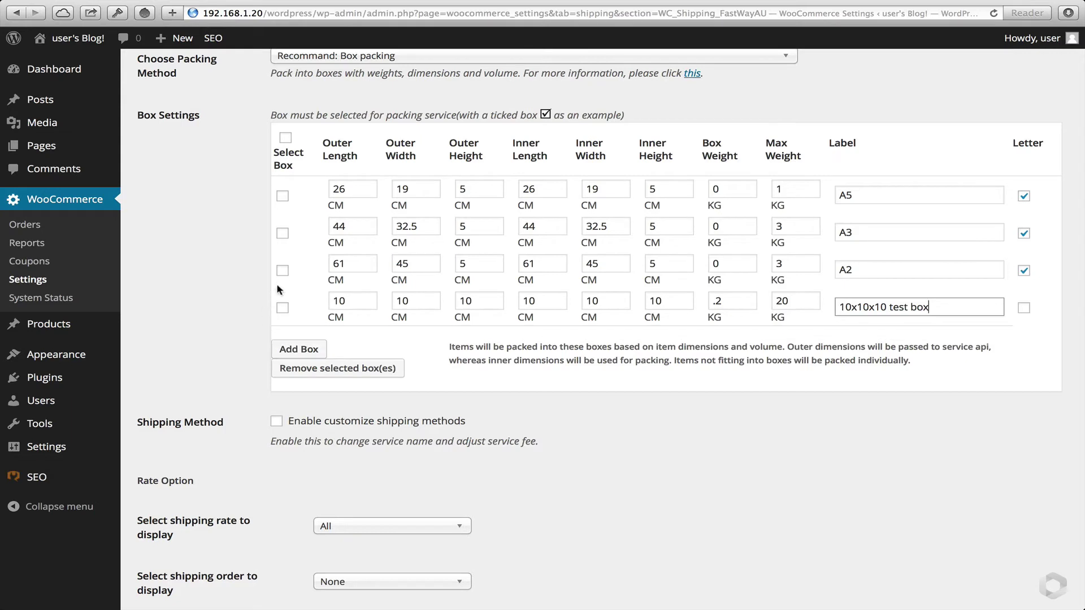
pyautogui.click(283, 308)
# Enable customized shipping methods for the FastWay(AU) services
pyautogui.scroll(-5, 239, 323)
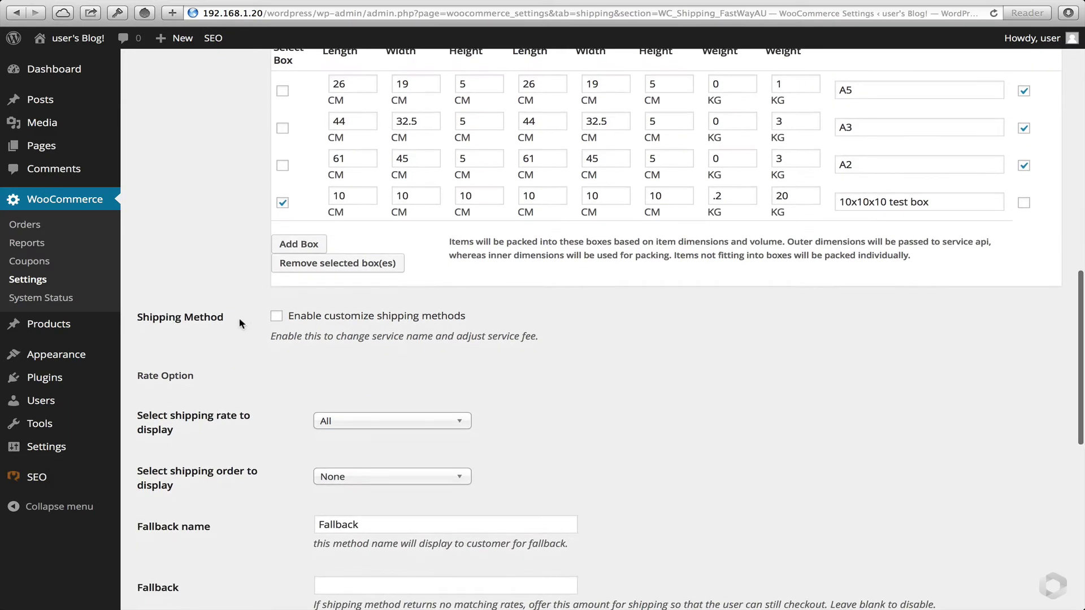
pyautogui.scroll(-2, 239, 318)
pyautogui.click(277, 269)
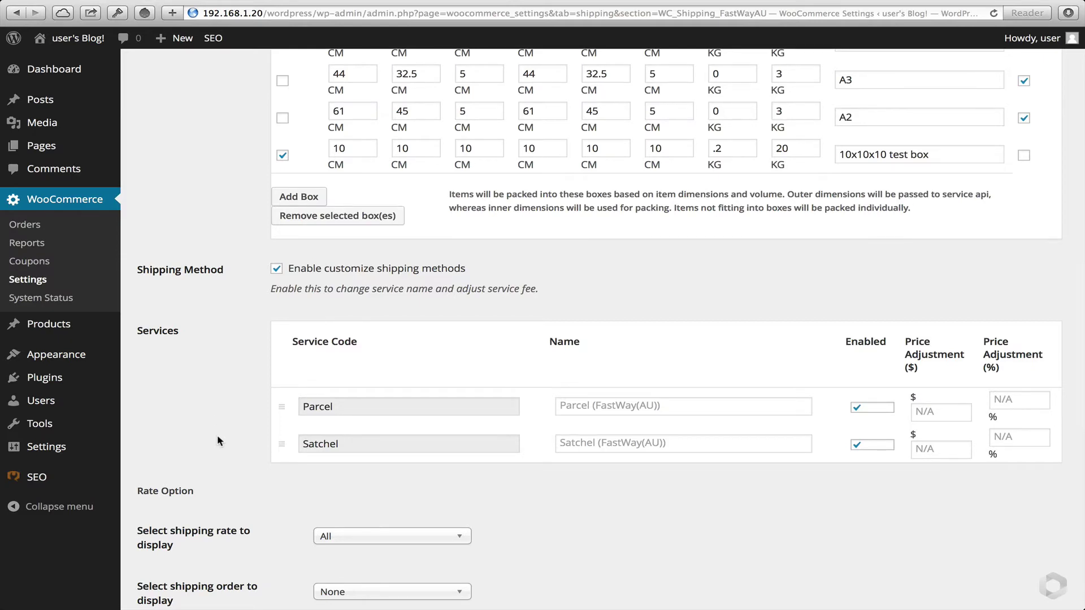
# Disable the Satchel service and set the Parcel service's price adjustment to $2
pyautogui.scroll(-3, 216, 435)
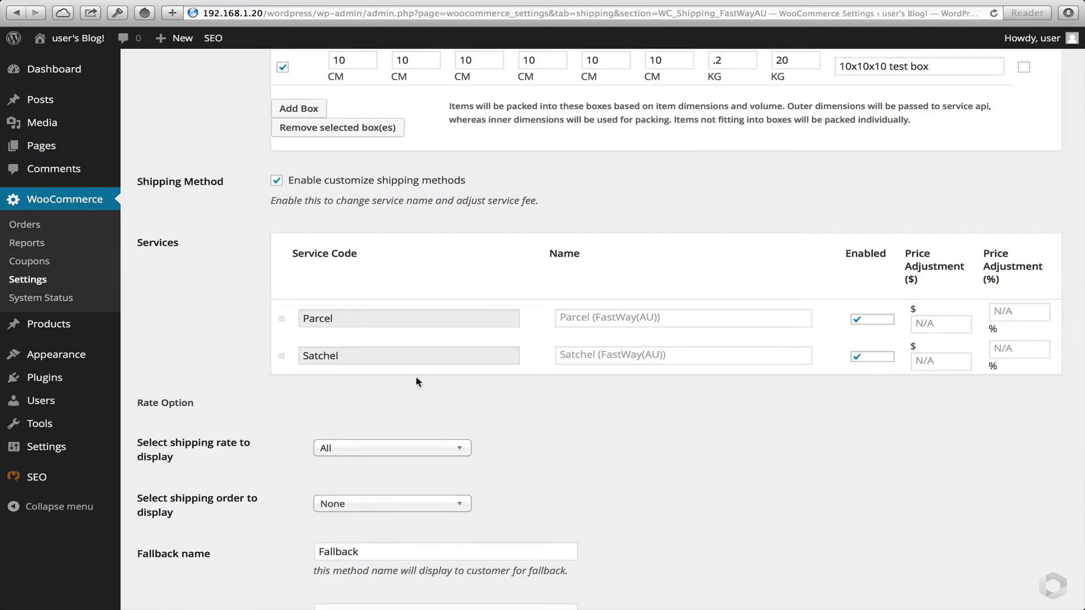
pyautogui.click(866, 357)
pyautogui.click(954, 324)
pyautogui.write('2')
# Set the shipping rate to display to Cheapest rate in the rate options
pyautogui.scroll(-5, 880, 437)
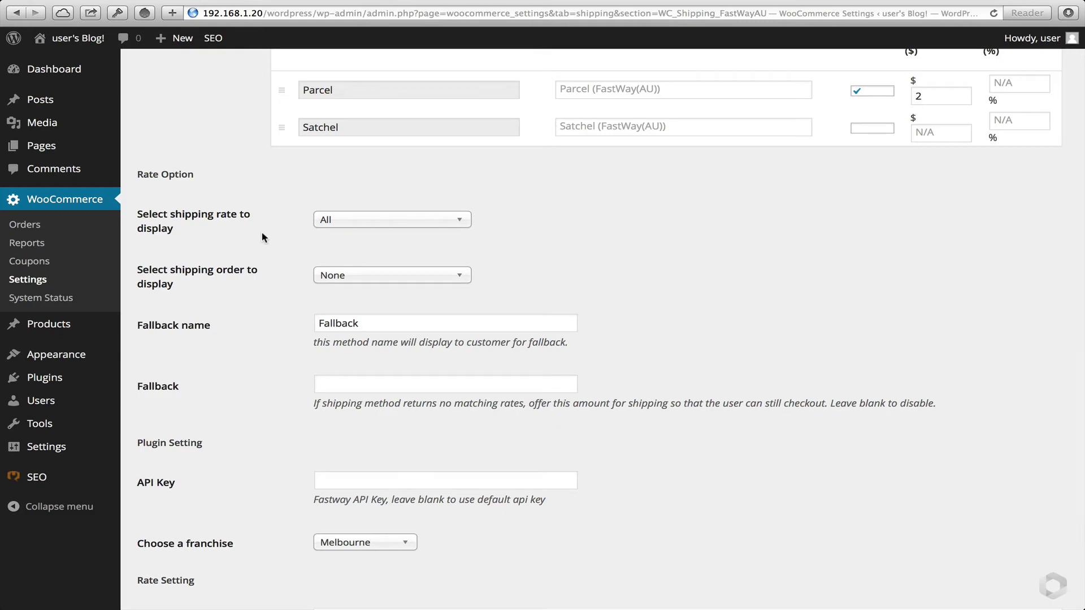
pyautogui.click(371, 227)
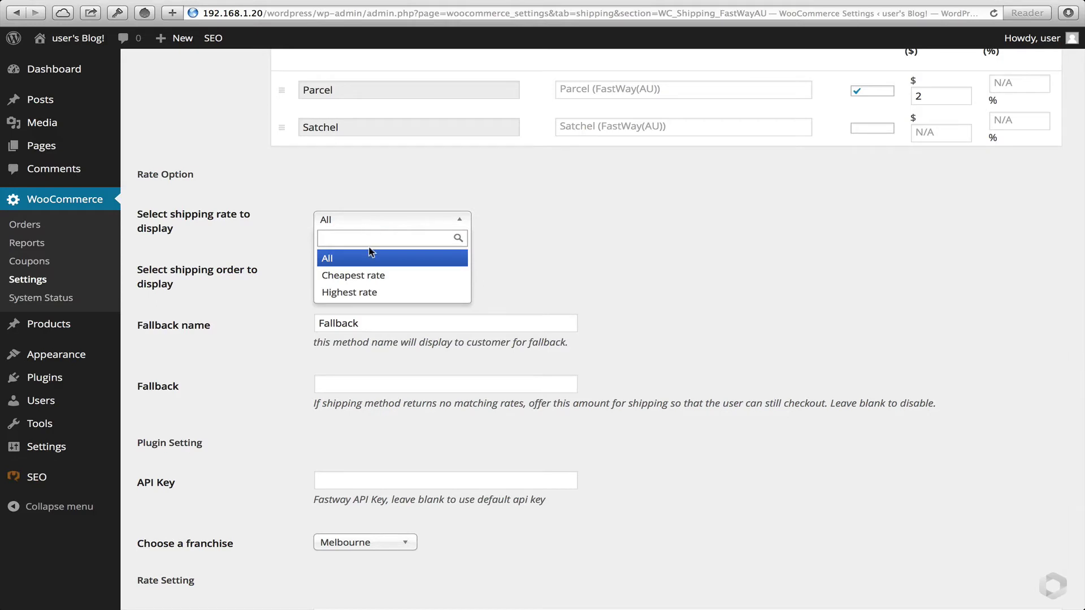
pyautogui.click(371, 282)
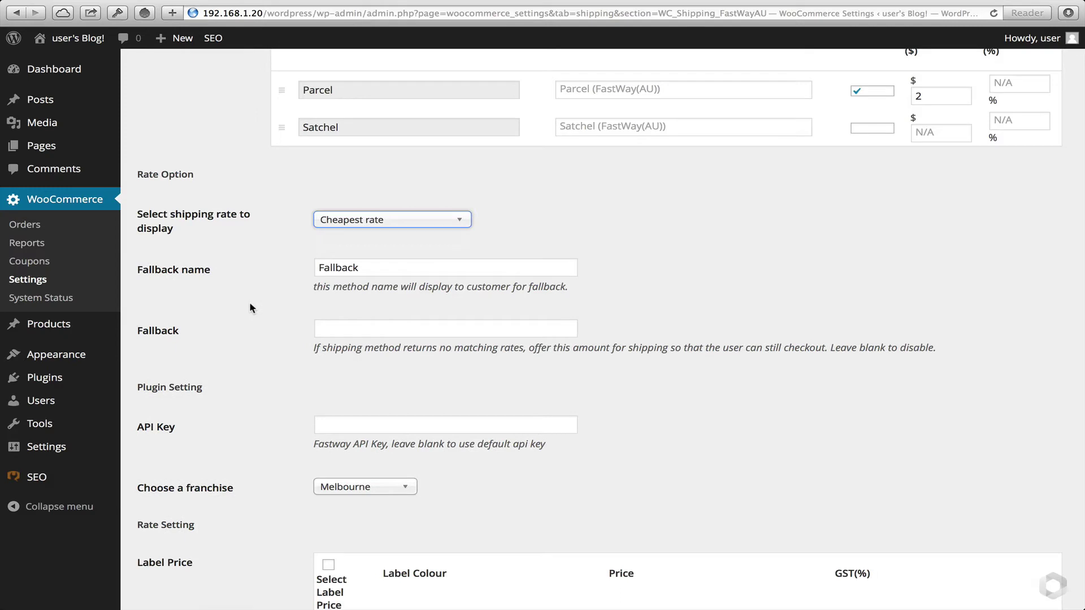
# Rename the fallback method as "Standard shipping" and set the fallback amount to 15.00
pyautogui.doubleClick(397, 270)
pyautogui.write('Stand ')
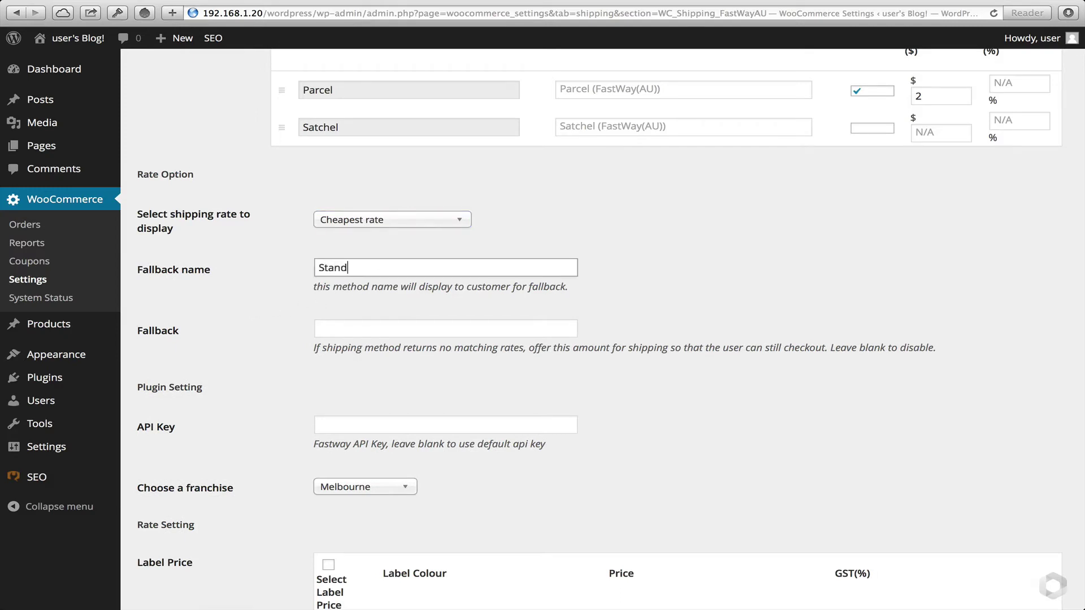
pyautogui.write('ard shipping')
pyautogui.click(446, 329)
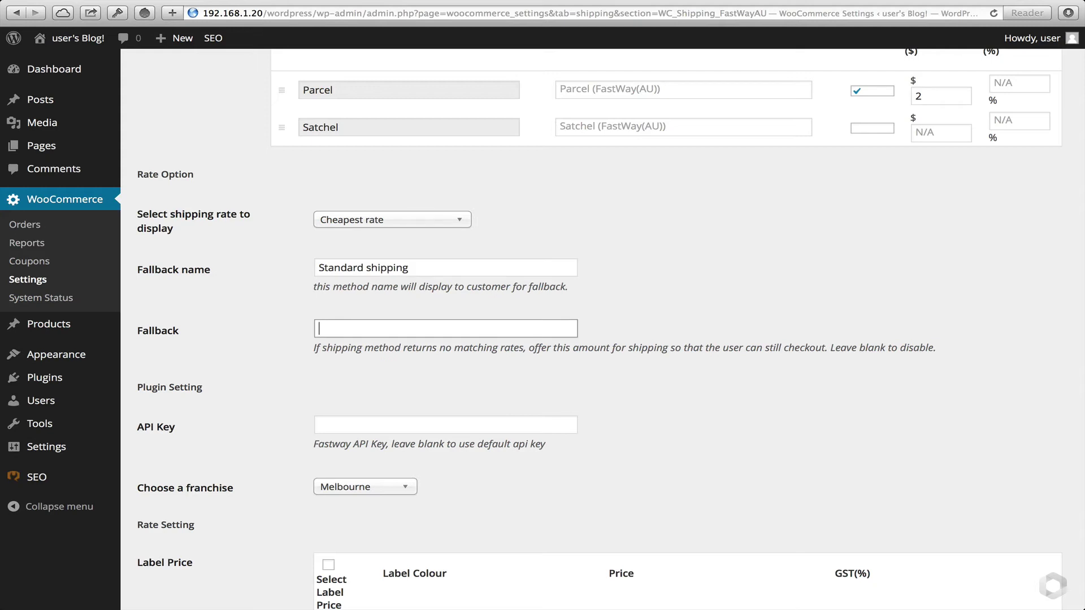
pyautogui.write('15.00')
pyautogui.click(226, 395)
# Add a label price entry in the rate settings with label colour BLACK and a price of 10
pyautogui.scroll(-3, 226, 395)
pyautogui.scroll(-5, 227, 401)
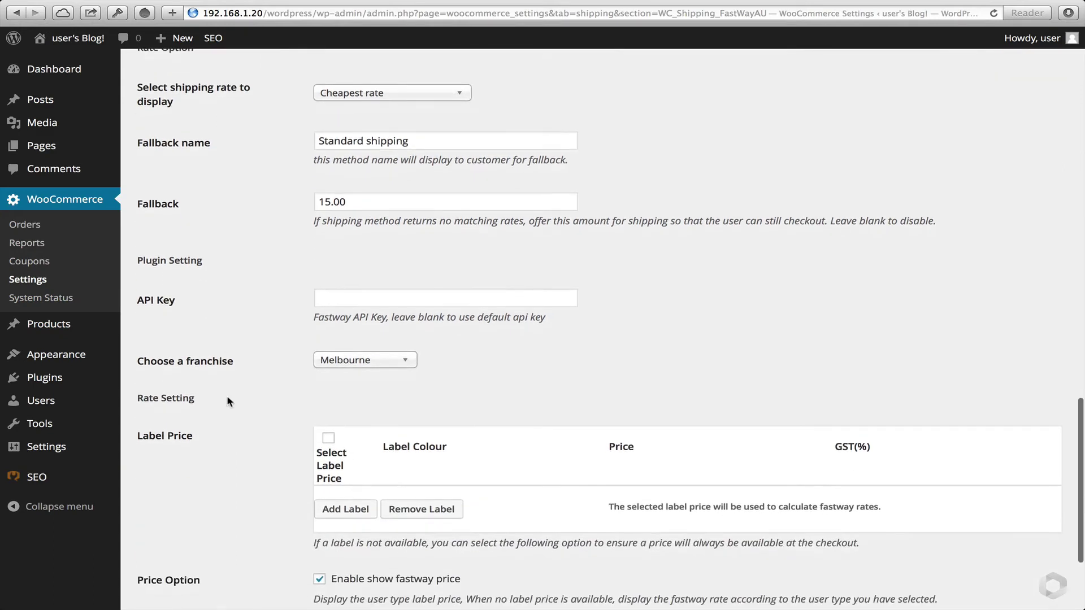
pyautogui.scroll(-1, 227, 402)
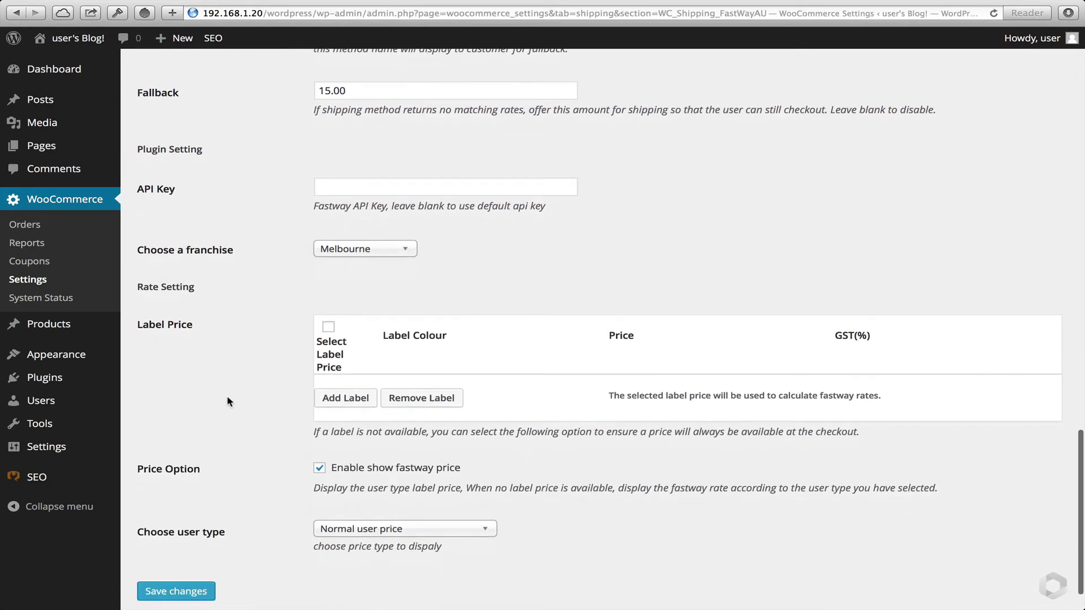
pyautogui.scroll(-2, 227, 402)
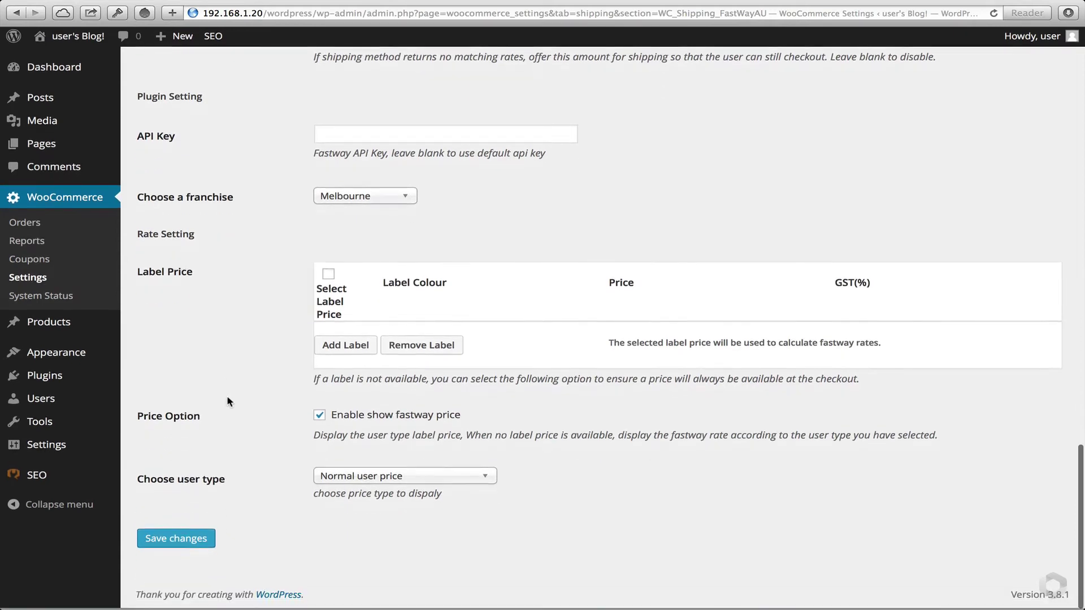
pyautogui.click(338, 354)
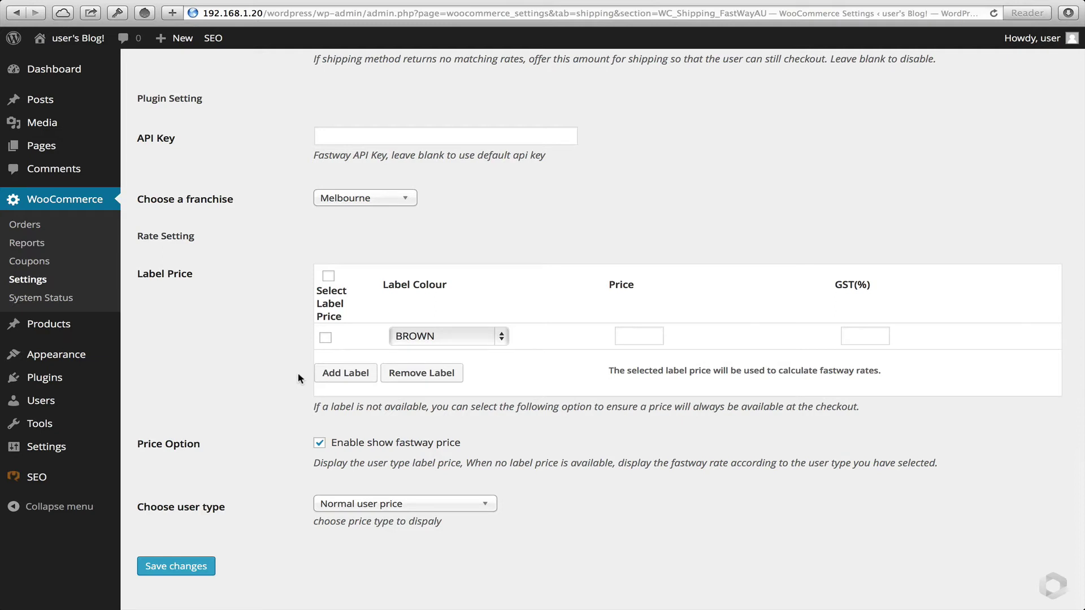
pyautogui.click(502, 337)
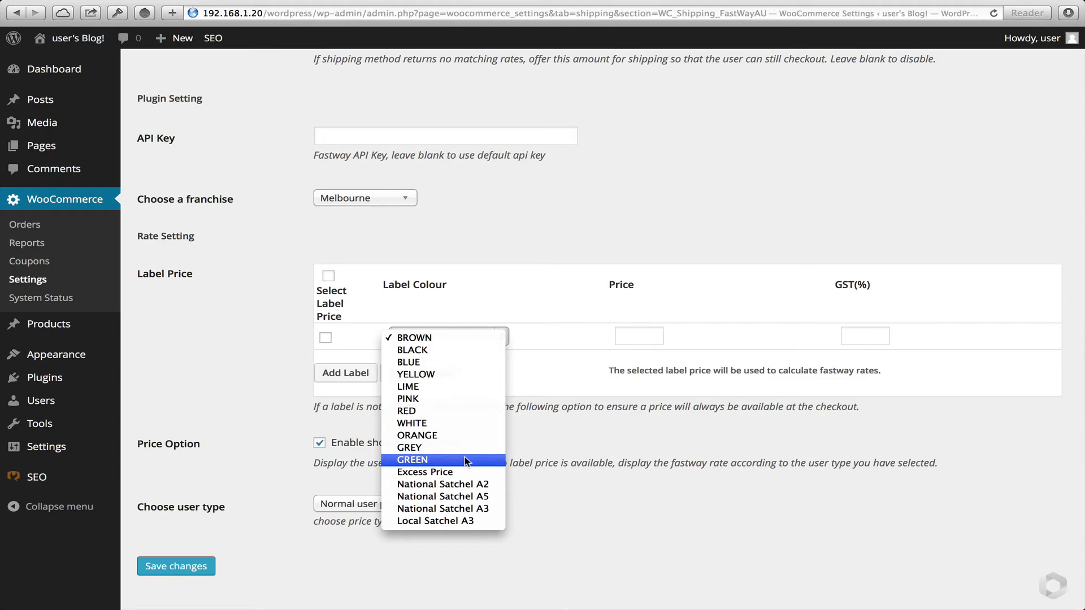
pyautogui.click(467, 356)
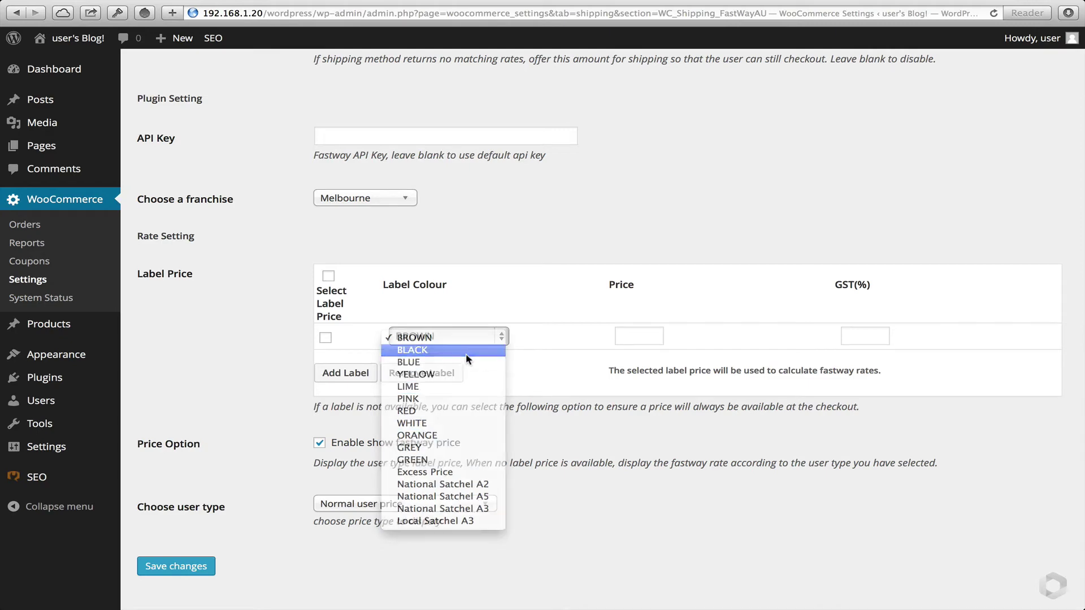
pyautogui.click(650, 336)
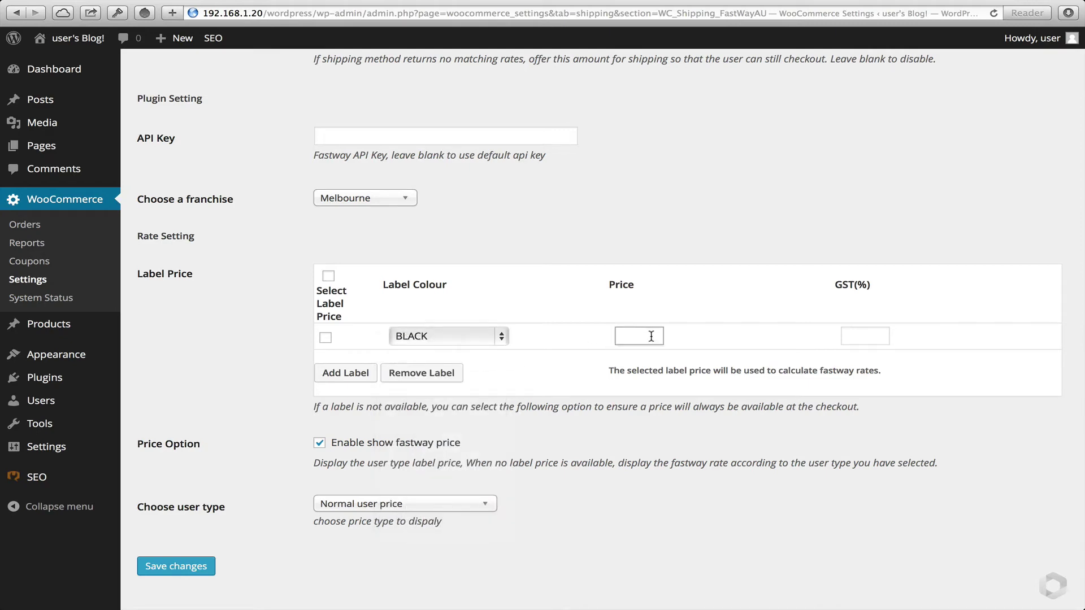
pyautogui.write('10')
pyautogui.click(268, 387)
# Set the user type to Frequent user and save the FastWay(AU) settings, accepting the box selection warning
pyautogui.click(370, 509)
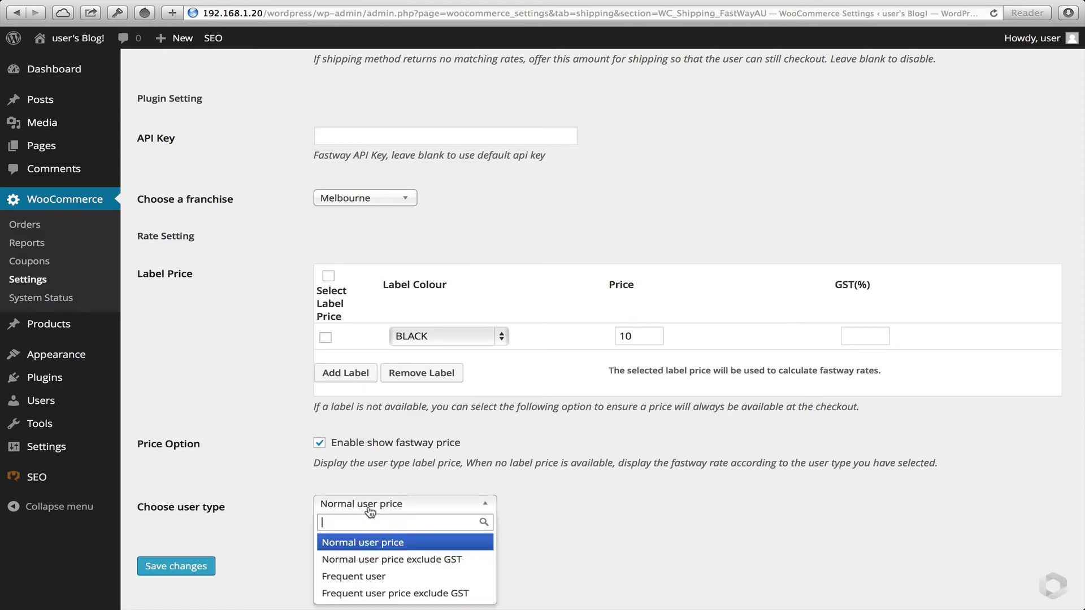
pyautogui.scroll(-1, 527, 508)
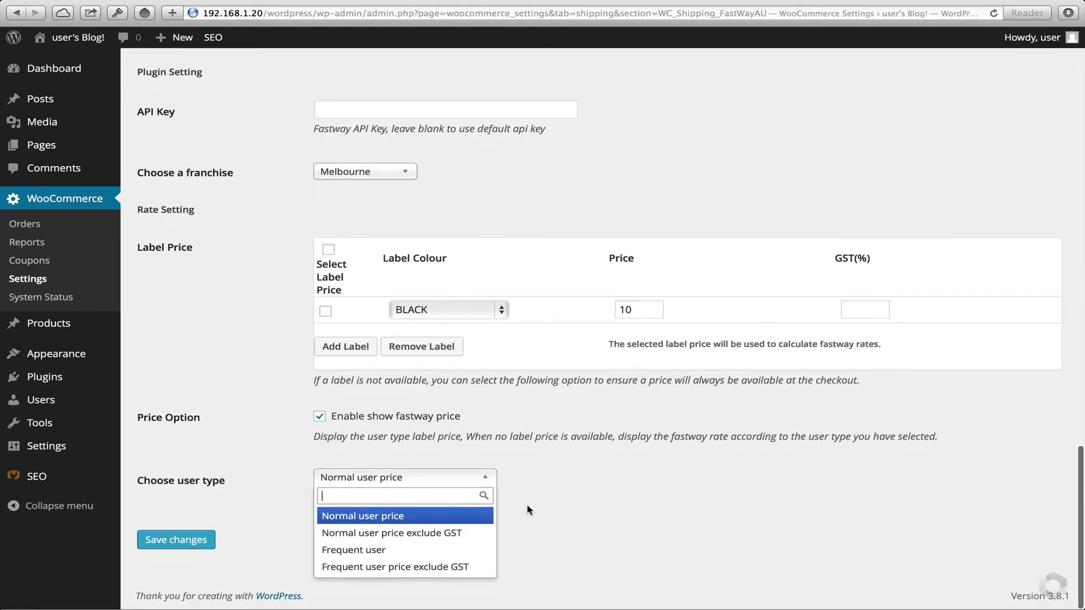
pyautogui.click(435, 551)
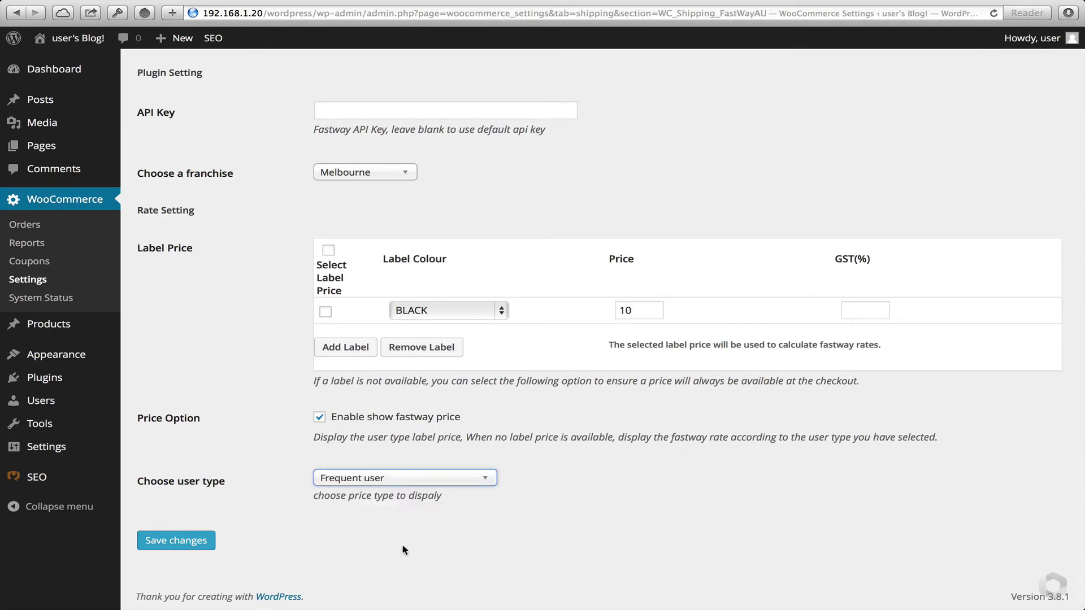
pyautogui.click(201, 542)
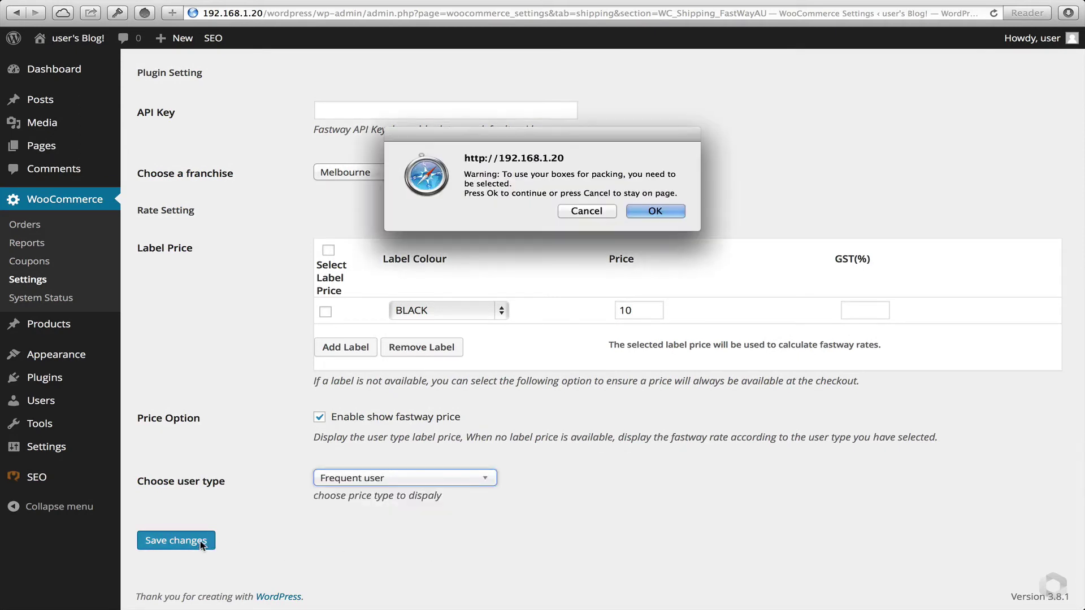
pyautogui.click(644, 214)
pyautogui.click(644, 216)
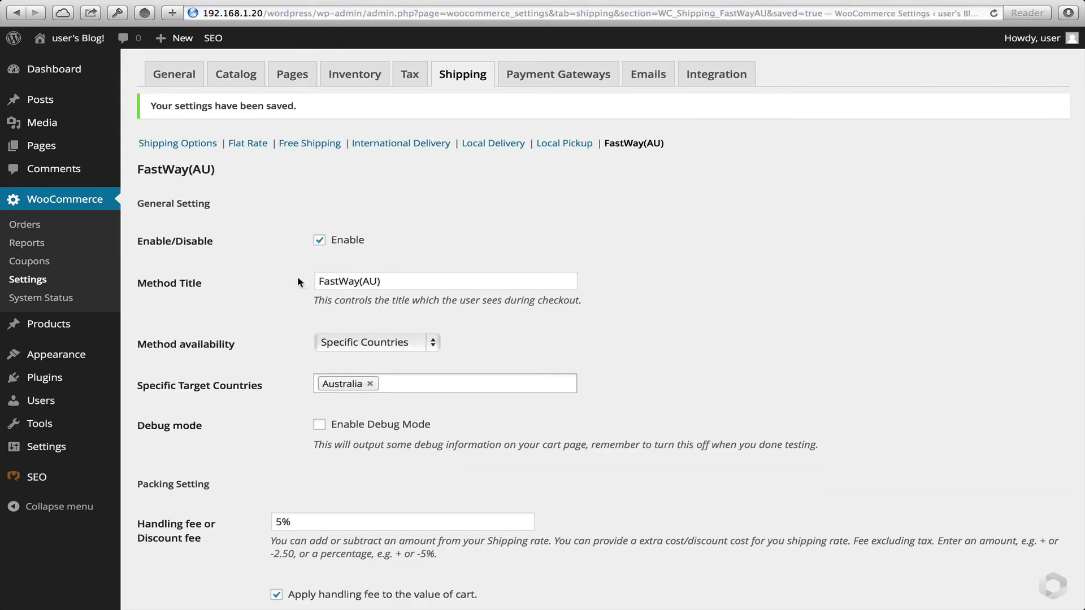
# Select the 10x10x10 test box in the box settings for the packing service
pyautogui.scroll(-10, 261, 295)
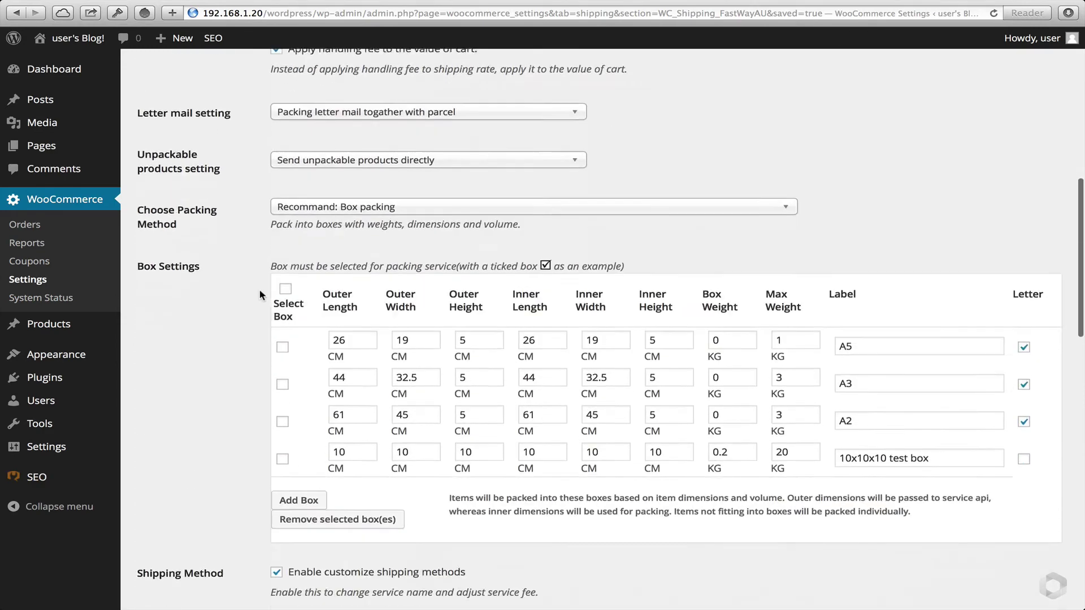
pyautogui.scroll(-2, 259, 290)
pyautogui.click(282, 378)
# Select the BLACK label price entry for rate calculation and save the FastWay(AU) settings
pyautogui.scroll(-6, 244, 378)
pyautogui.scroll(-3, 243, 378)
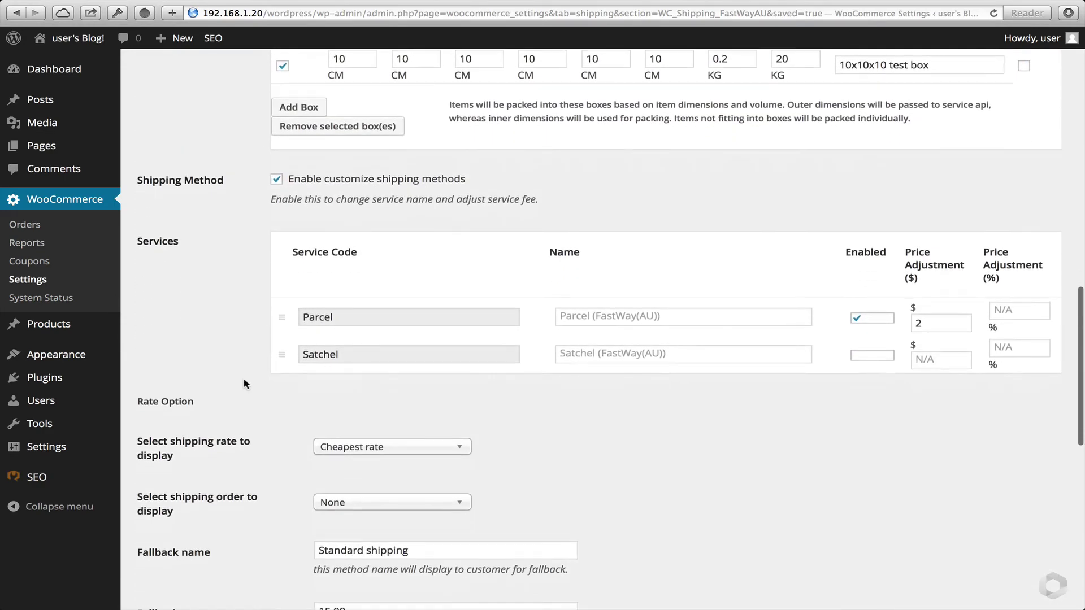
pyautogui.scroll(-9, 246, 384)
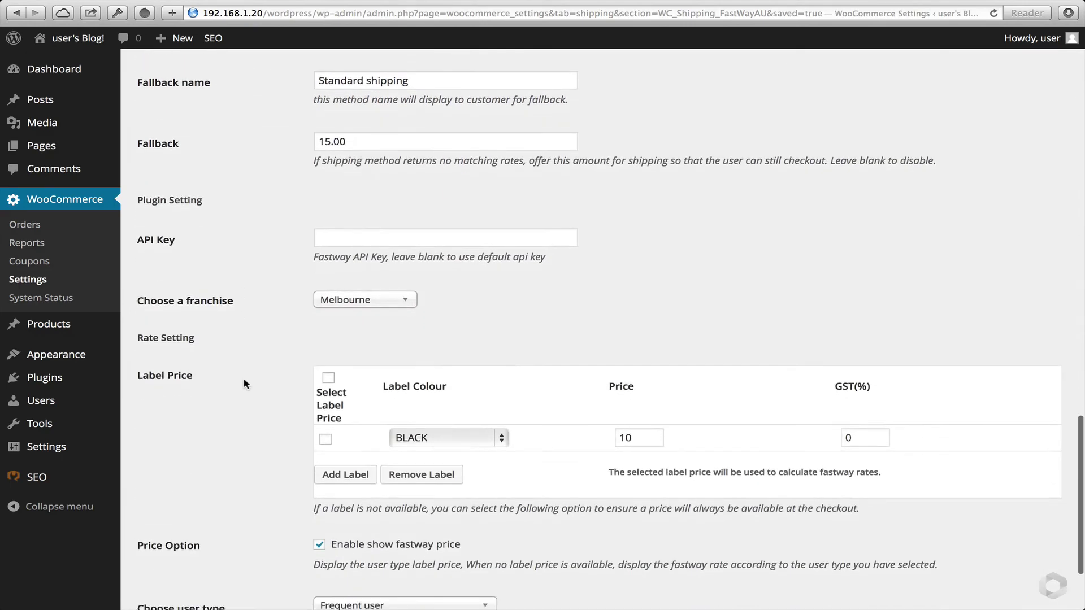
pyautogui.click(325, 439)
pyautogui.scroll(-3, 249, 435)
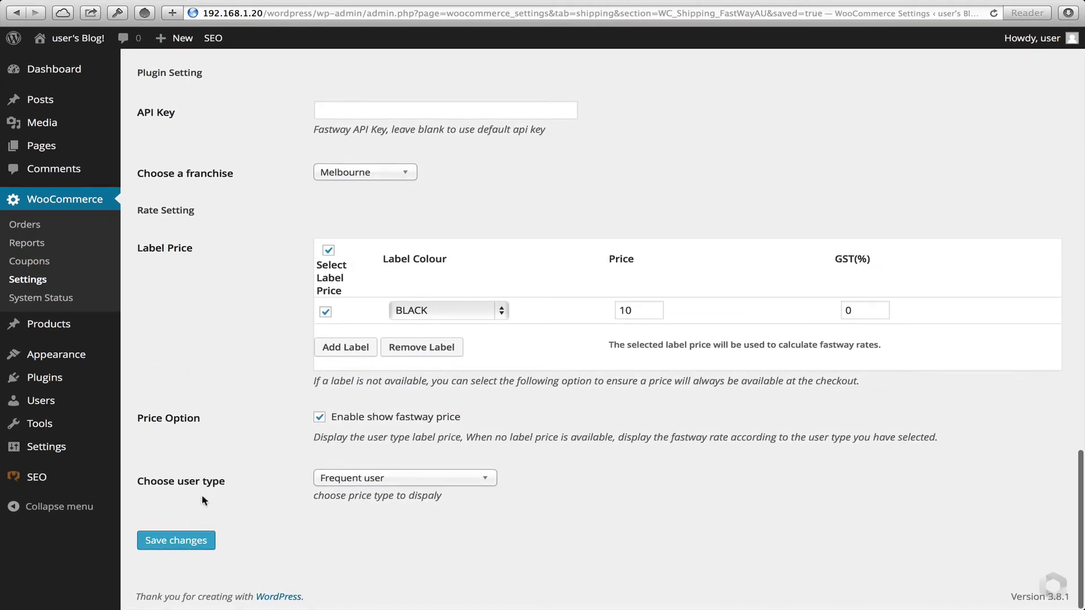
pyautogui.click(189, 541)
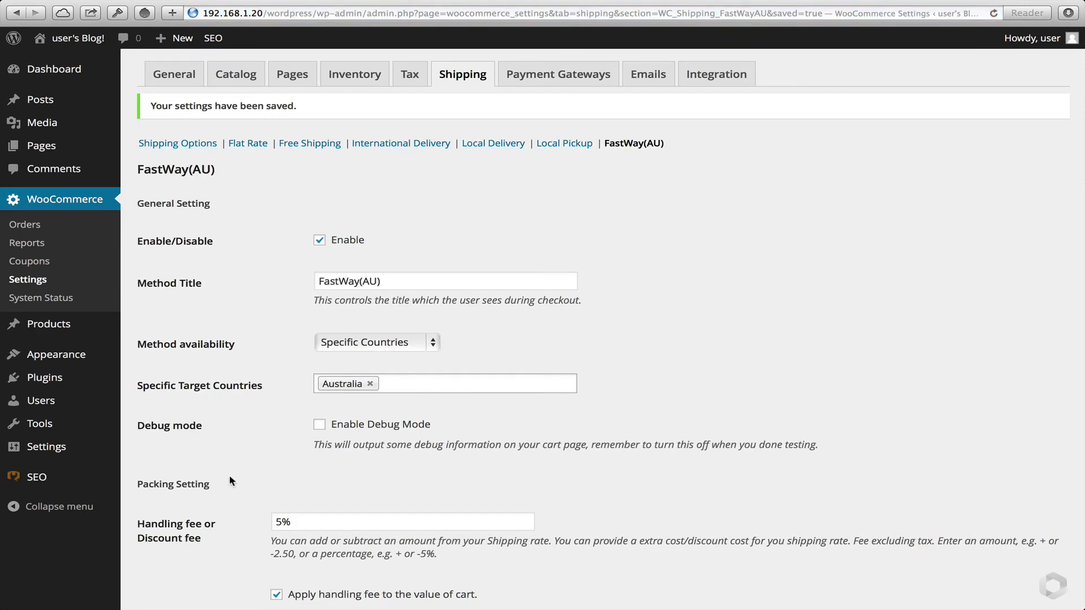
pyautogui.scroll(-5, 230, 480)
pyautogui.scroll(-8, 230, 480)
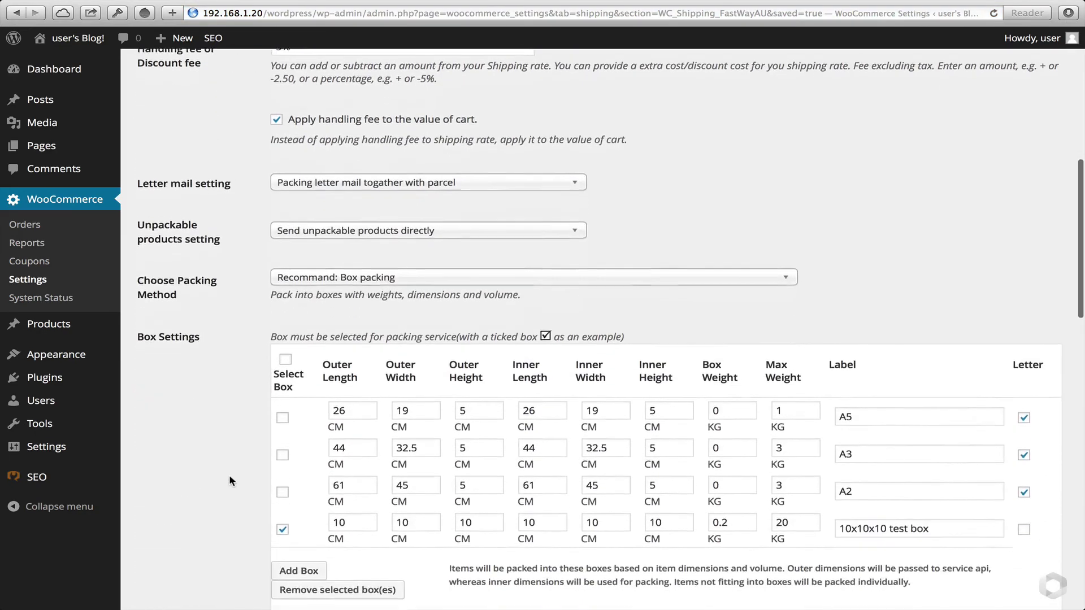
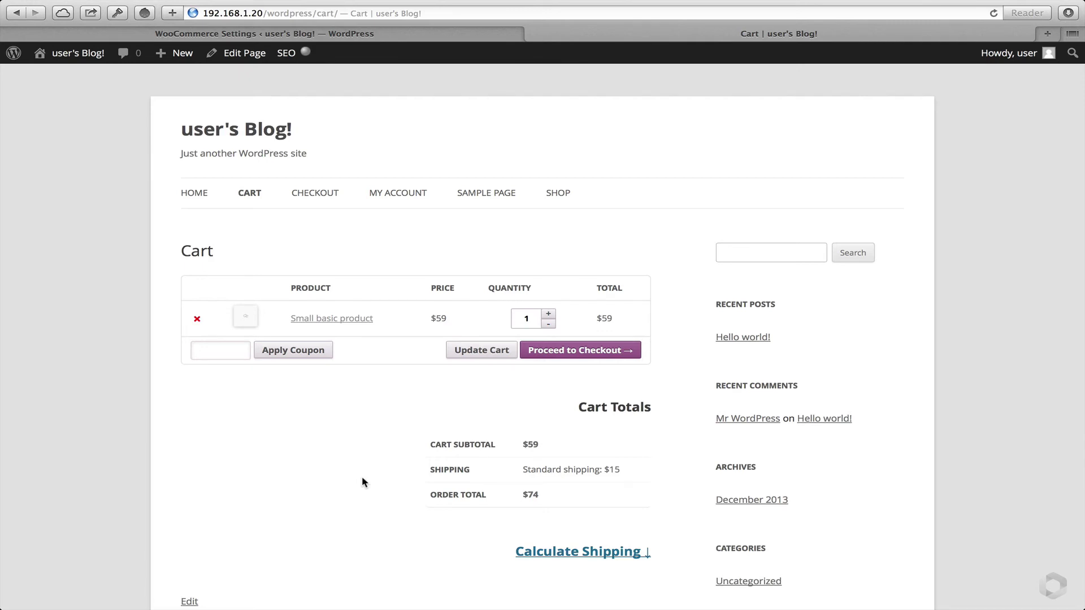
# Expand the shipping calculator on the cart page and choose Victoria as the destination state
pyautogui.scroll(-4, 365, 480)
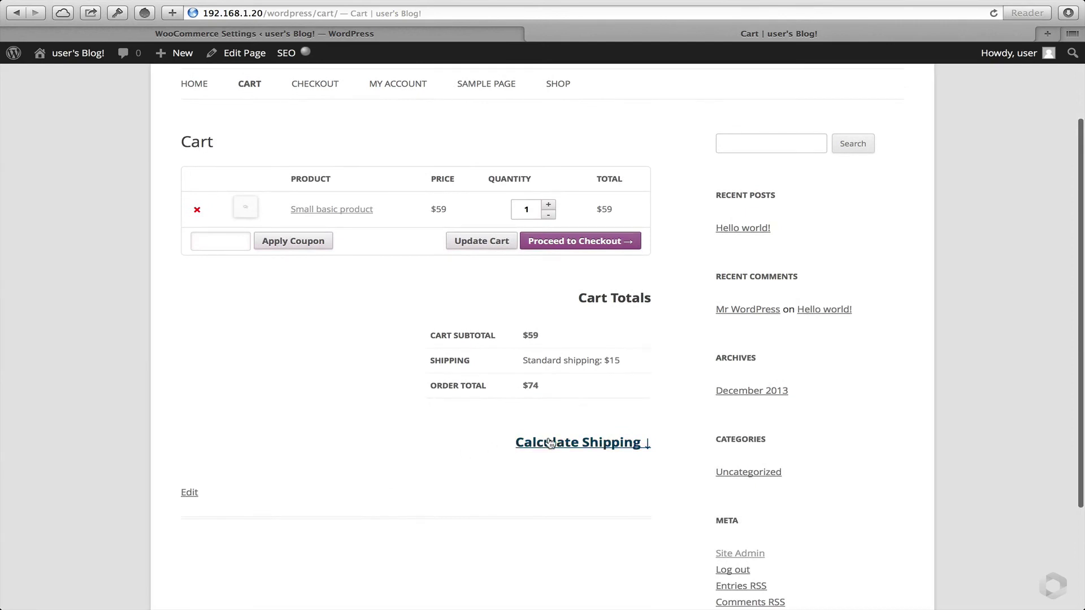
pyautogui.click(550, 442)
pyautogui.click(495, 503)
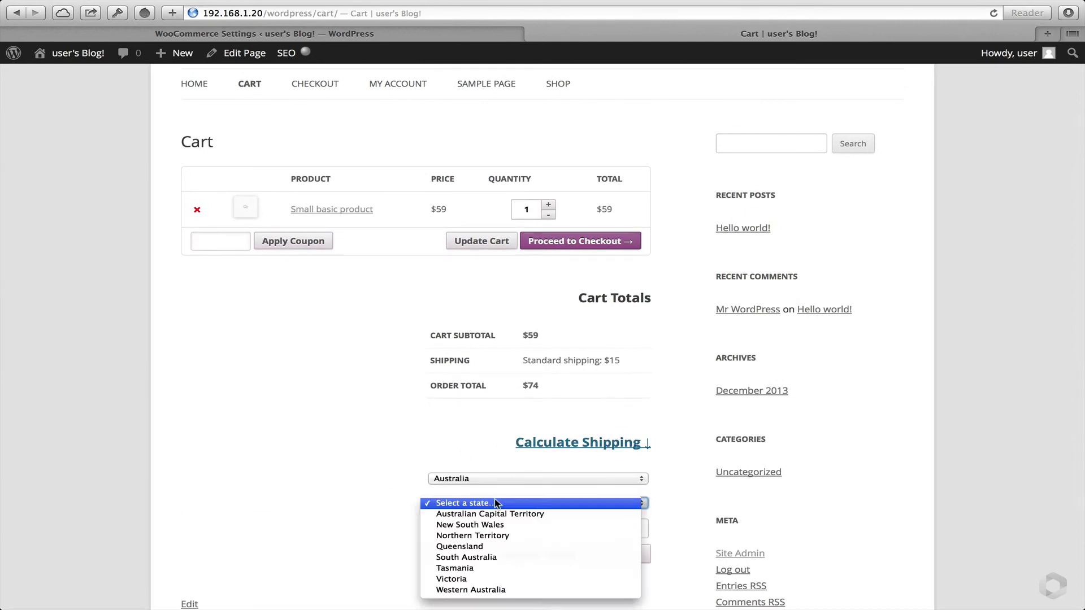
pyautogui.click(474, 579)
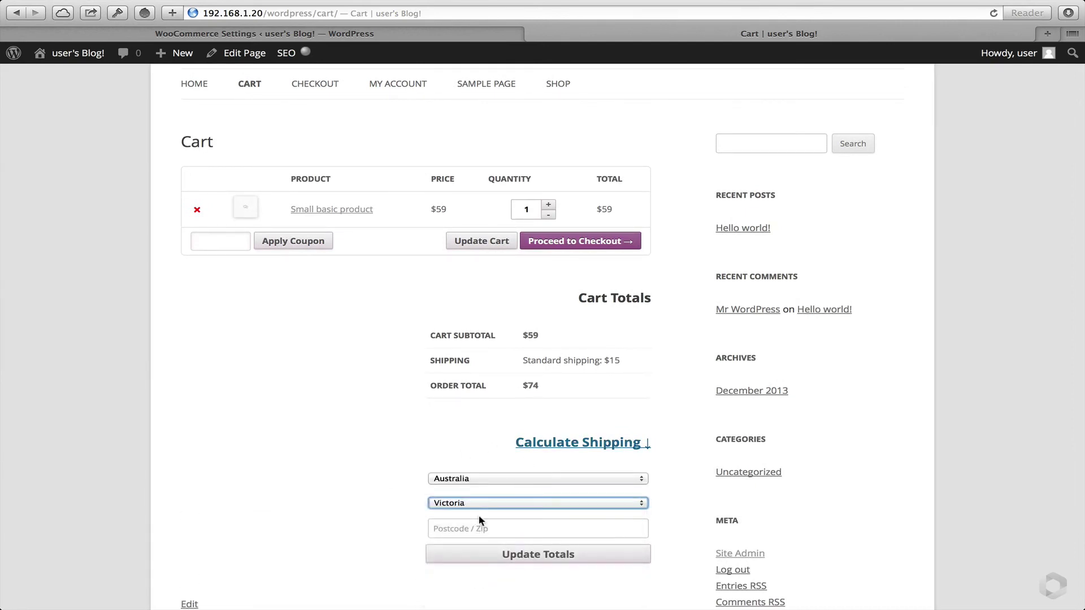
pyautogui.click(381, 482)
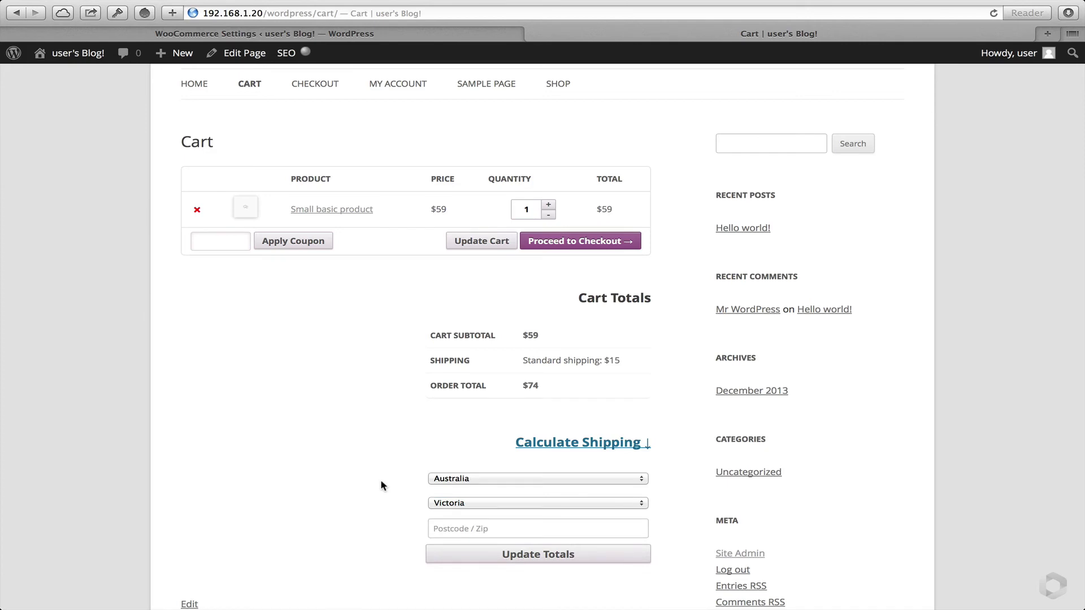
# Disable the shipping calculator on the cart page in the WooCommerce Shipping Options and save the changes
pyautogui.scroll(4, 381, 481)
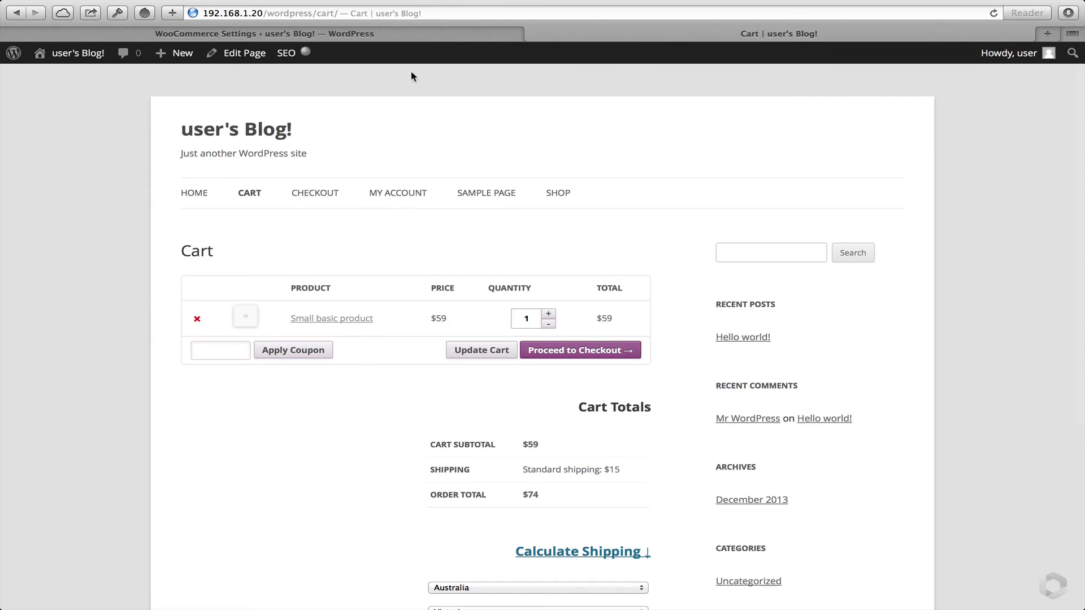
pyautogui.click(405, 38)
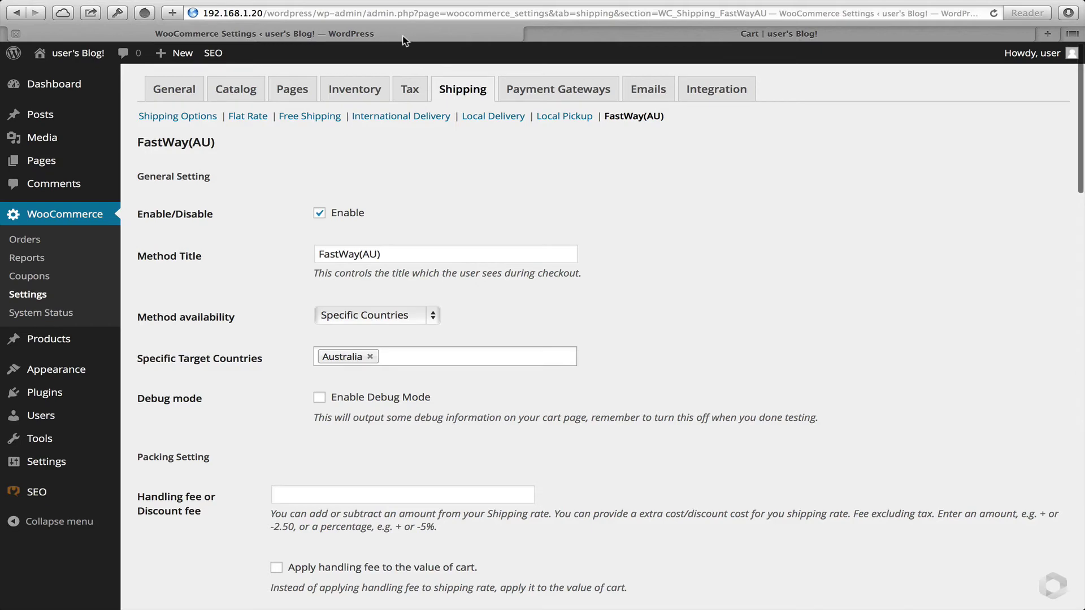
pyautogui.click(205, 117)
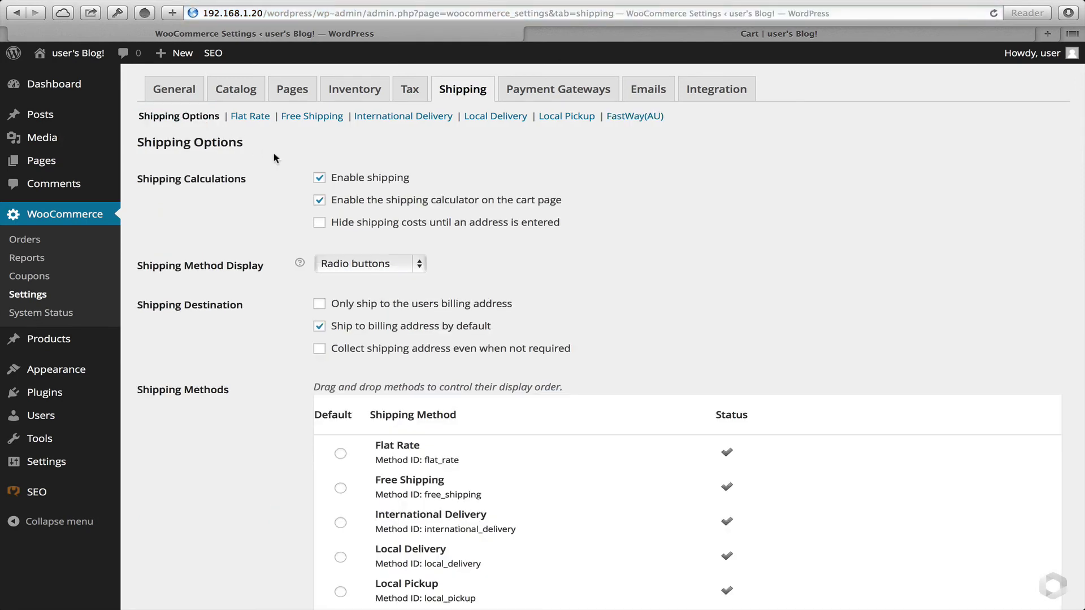
pyautogui.click(318, 203)
pyautogui.scroll(-5, 269, 232)
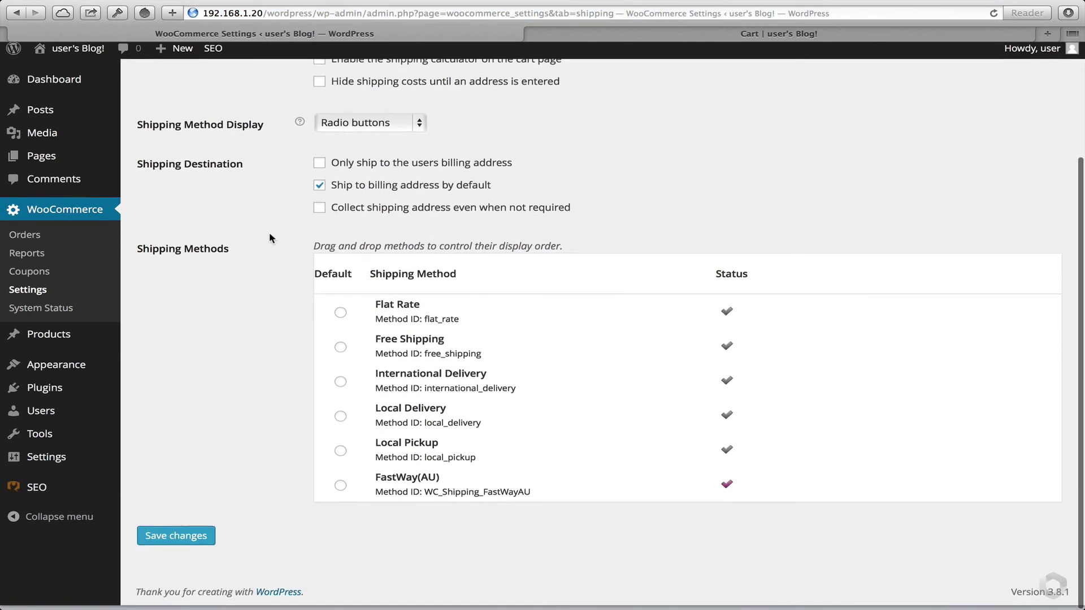
pyautogui.click(187, 542)
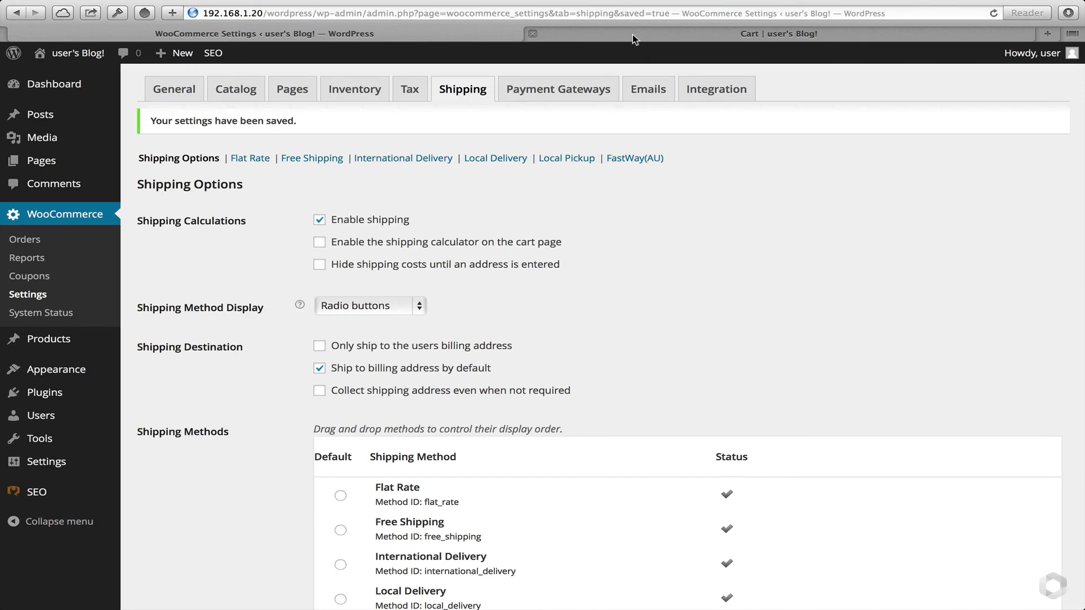
# Return to the store's cart page and proceed to checkout with the Small basic product
pyautogui.click(633, 34)
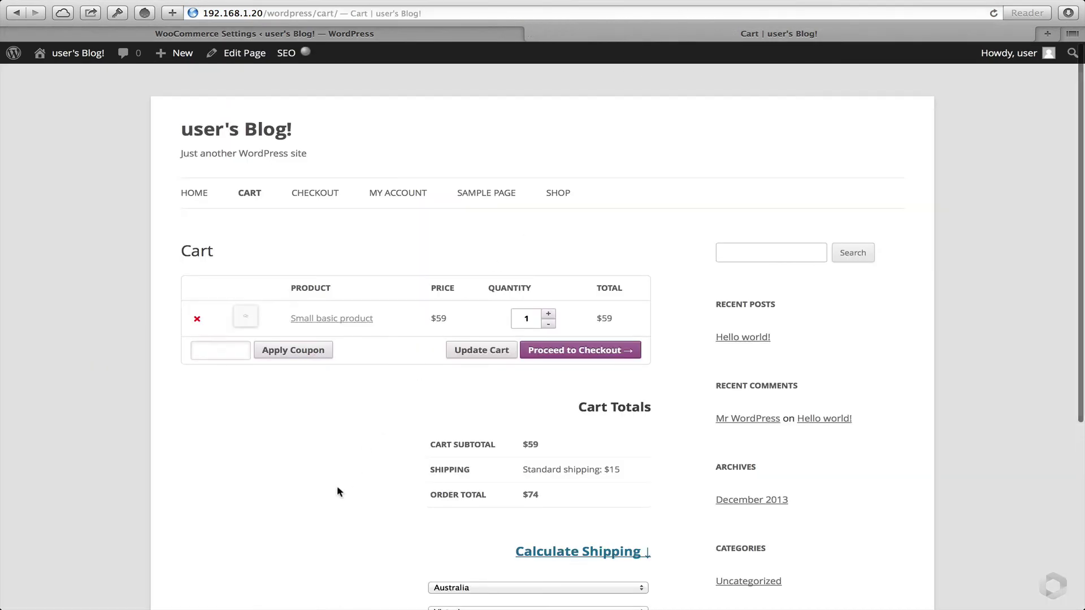
pyautogui.scroll(-1, 337, 492)
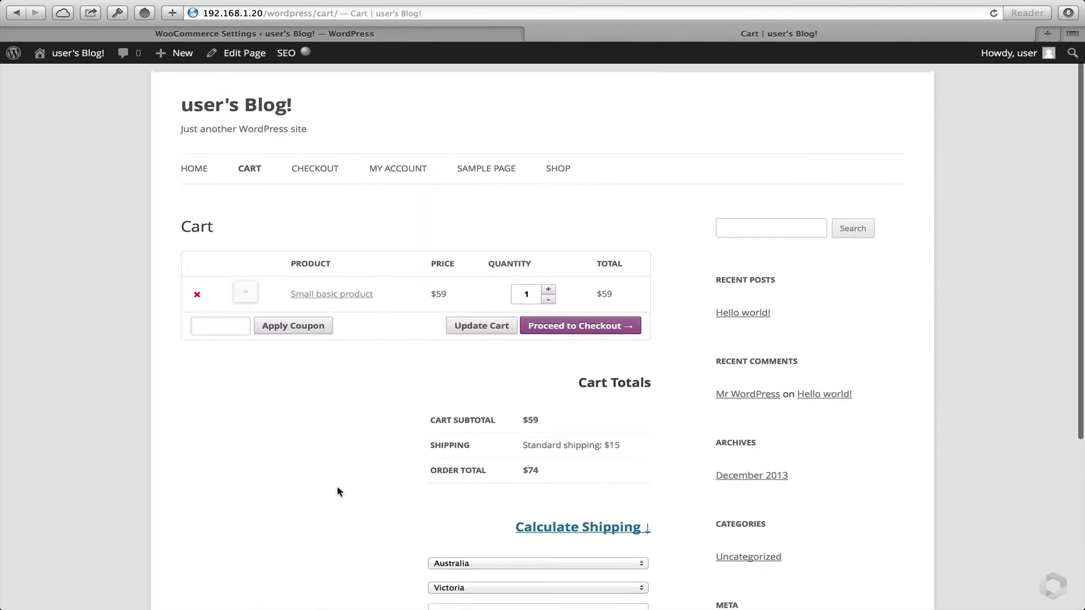
pyautogui.click(565, 333)
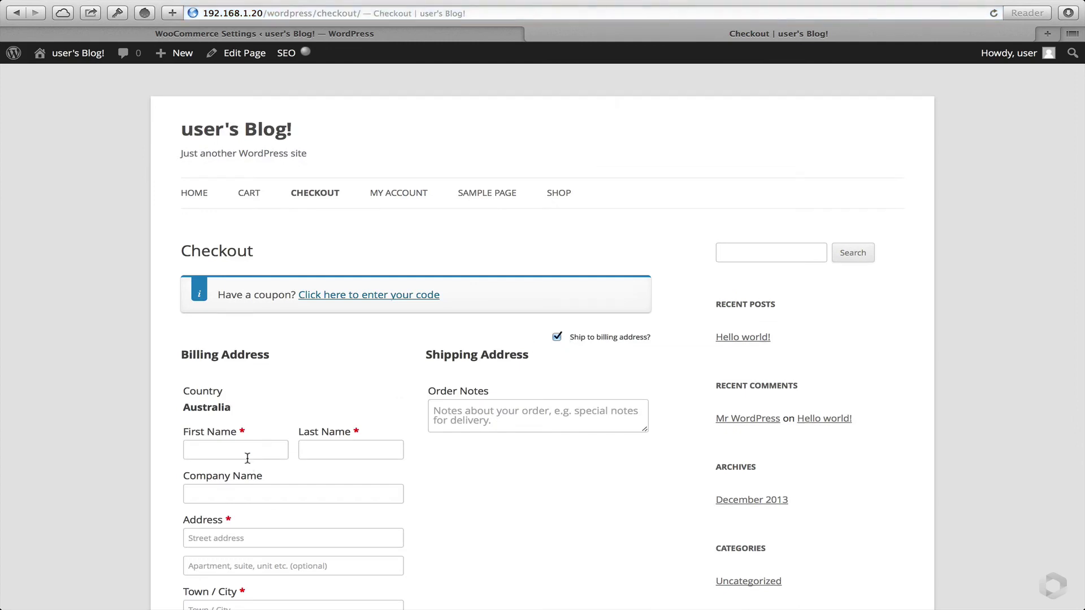
# Fill in the first name, last name and street address in the checkout billing address
pyautogui.scroll(-5, 163, 432)
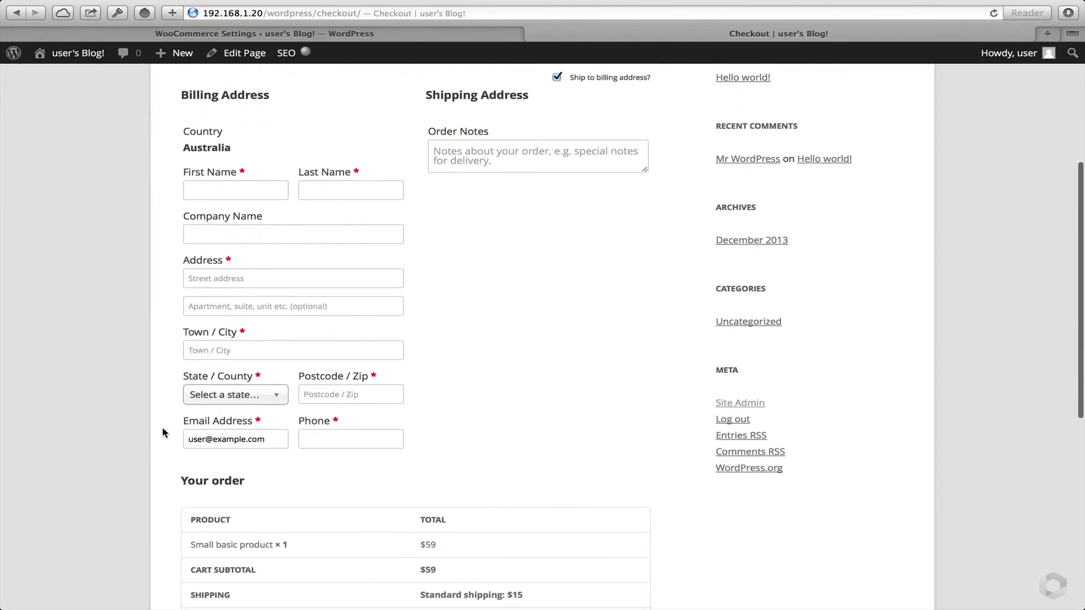
pyautogui.scroll(-1, 162, 433)
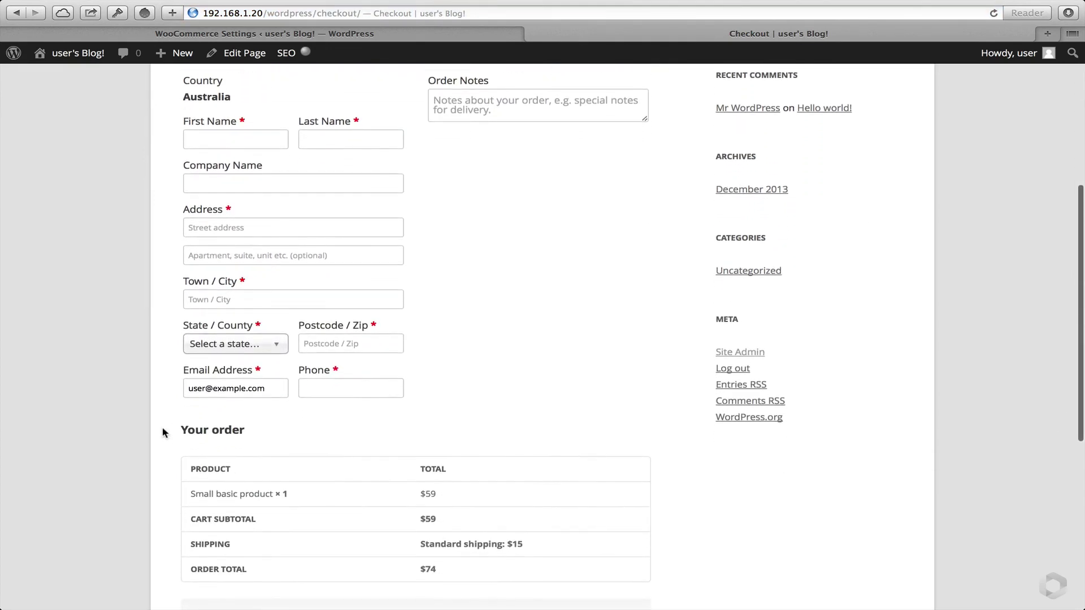
pyautogui.click(228, 144)
pyautogui.write('sfsdf')
pyautogui.click(323, 139)
pyautogui.write('sdfsfs')
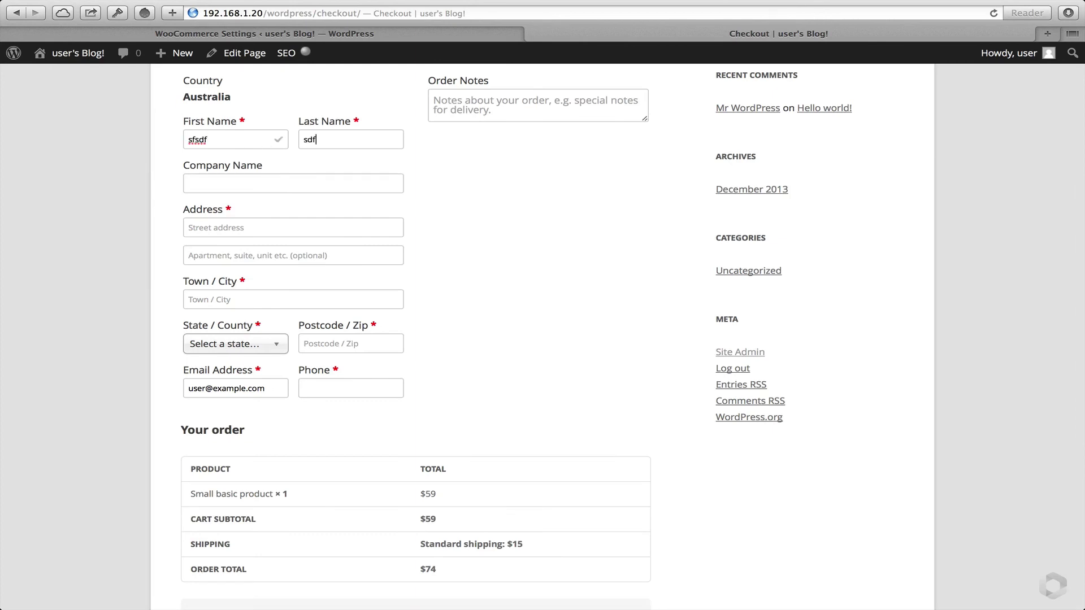
pyautogui.click(229, 226)
pyautogui.write('sdfsdfs')
# Enter Melbourne as the billing town, correcting the misspelled entry
pyautogui.click(227, 302)
pyautogui.write('Mellurne')
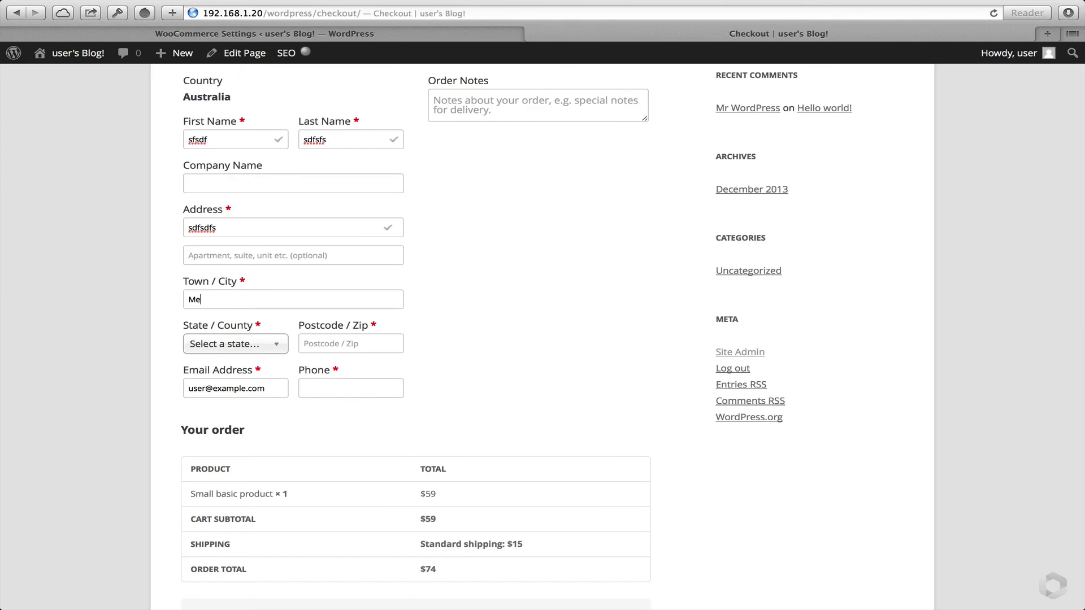
pyautogui.press('BackSpace')
pyautogui.press('BackSpace')
pyautogui.press('BackSpace')
pyautogui.press('BackSpace')
pyautogui.press('BackSpace')
pyautogui.press('Return')
# Set the billing state to Victoria and the postcode to 3000 so the order's shipping rate recalculates
pyautogui.click(237, 344)
pyautogui.write('v')
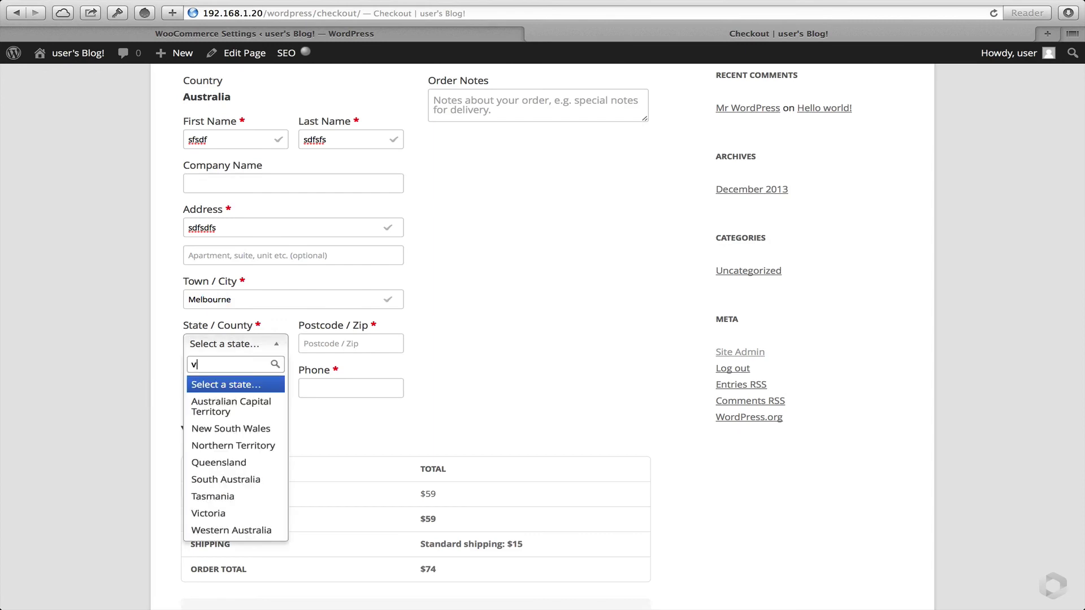
pyautogui.click(249, 384)
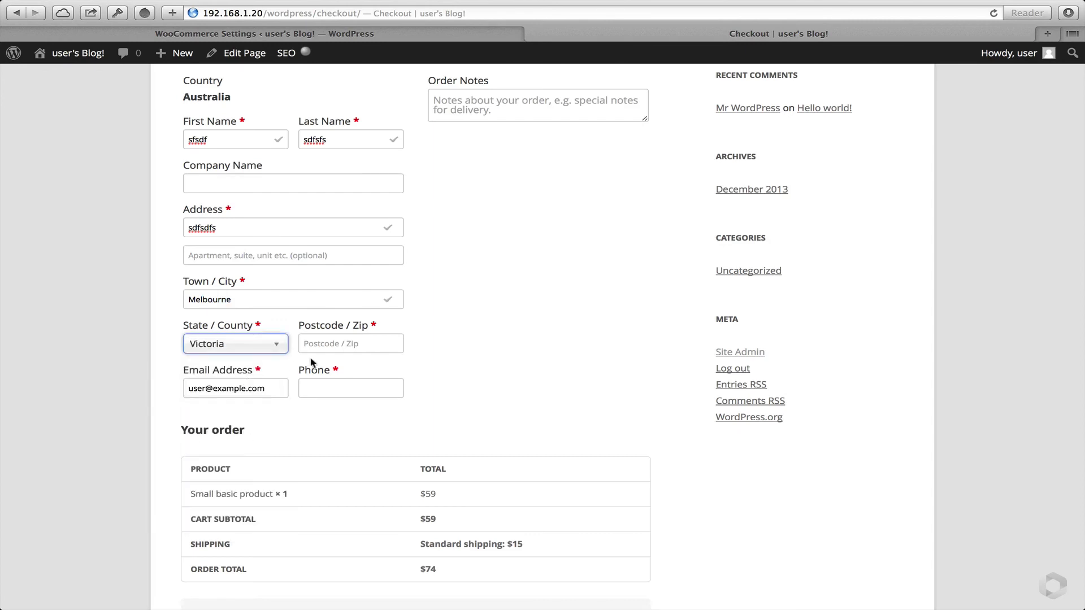
pyautogui.click(334, 342)
pyautogui.write('3000')
pyautogui.press('Tab')
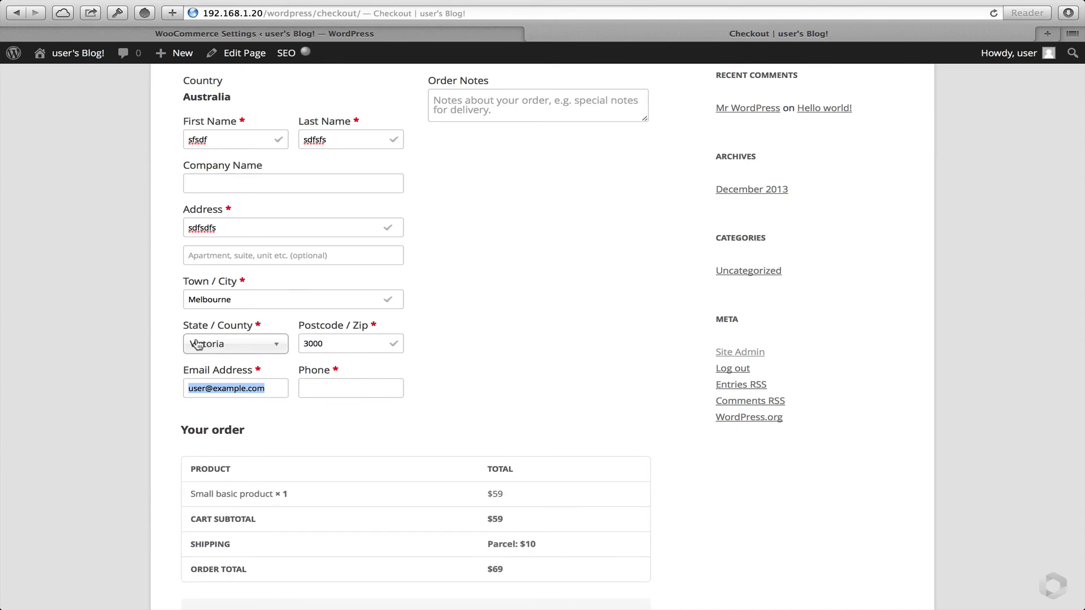
# Compare the order's shipping charge at checkout with the label prices in the FastWay(AU) rate settings
pyautogui.scroll(-4, 158, 388)
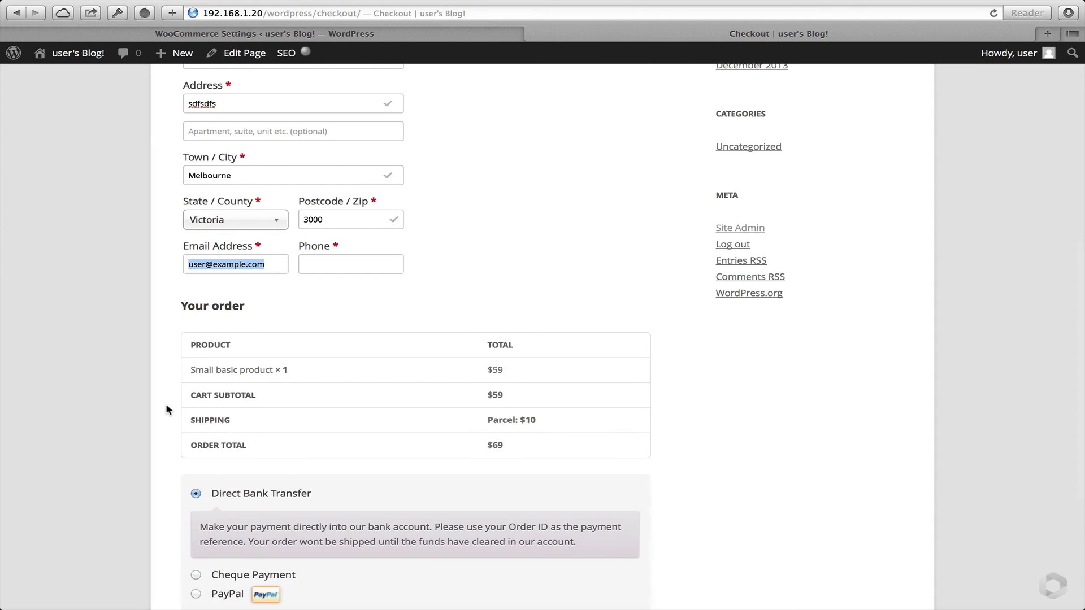
pyautogui.click(350, 39)
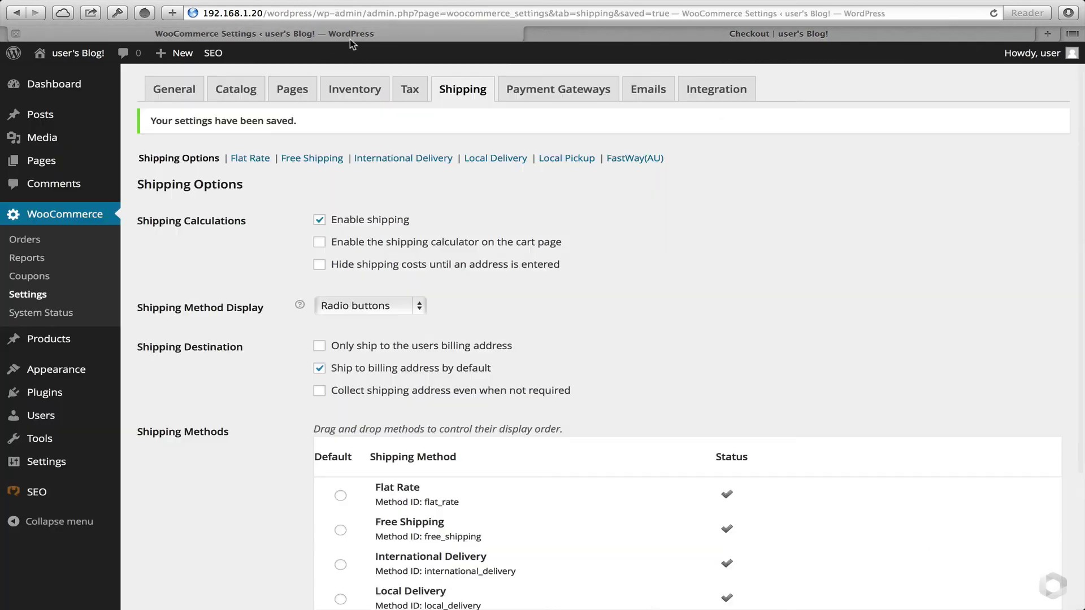
pyautogui.click(630, 159)
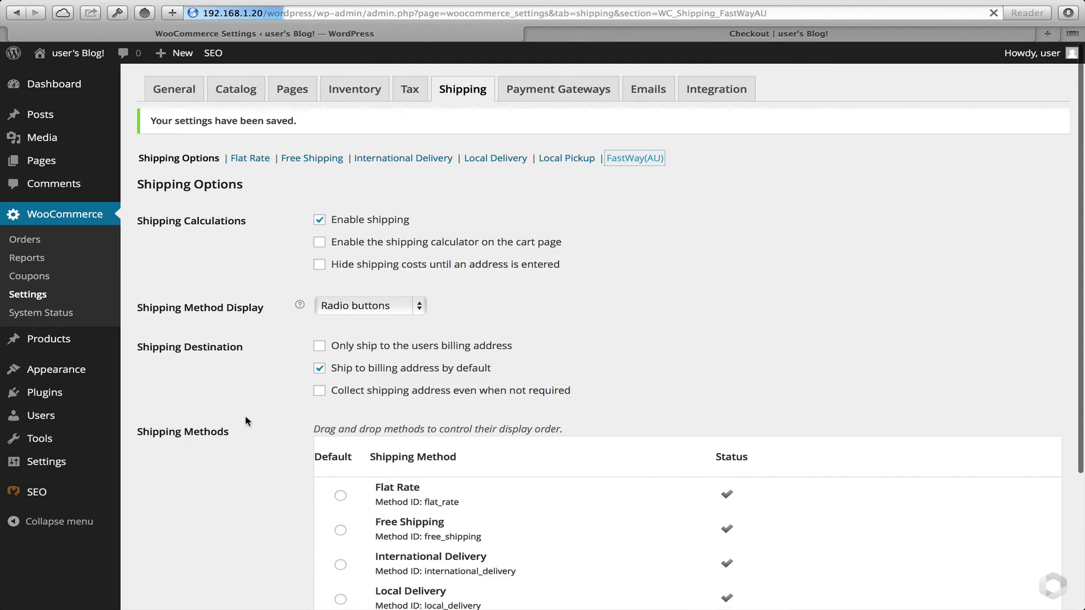
pyautogui.scroll(-15, 247, 421)
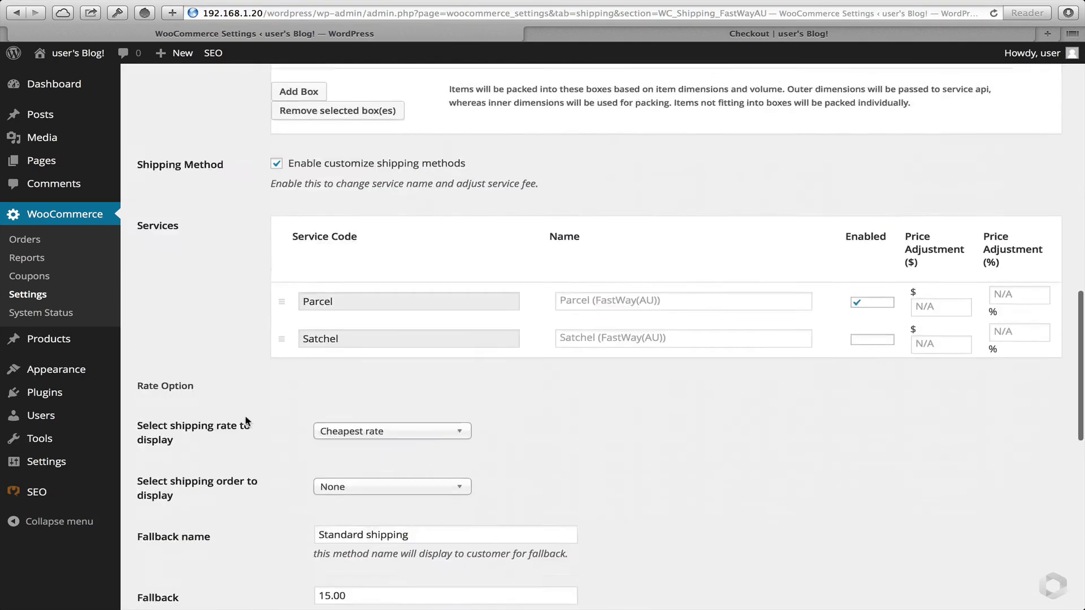
pyautogui.scroll(-9, 247, 421)
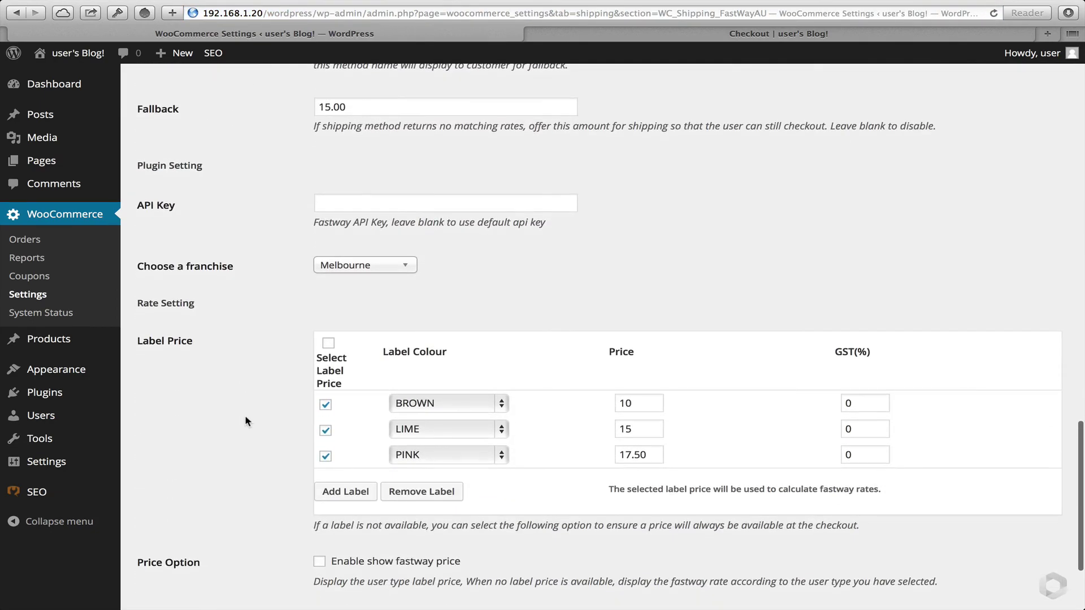
pyautogui.click(635, 35)
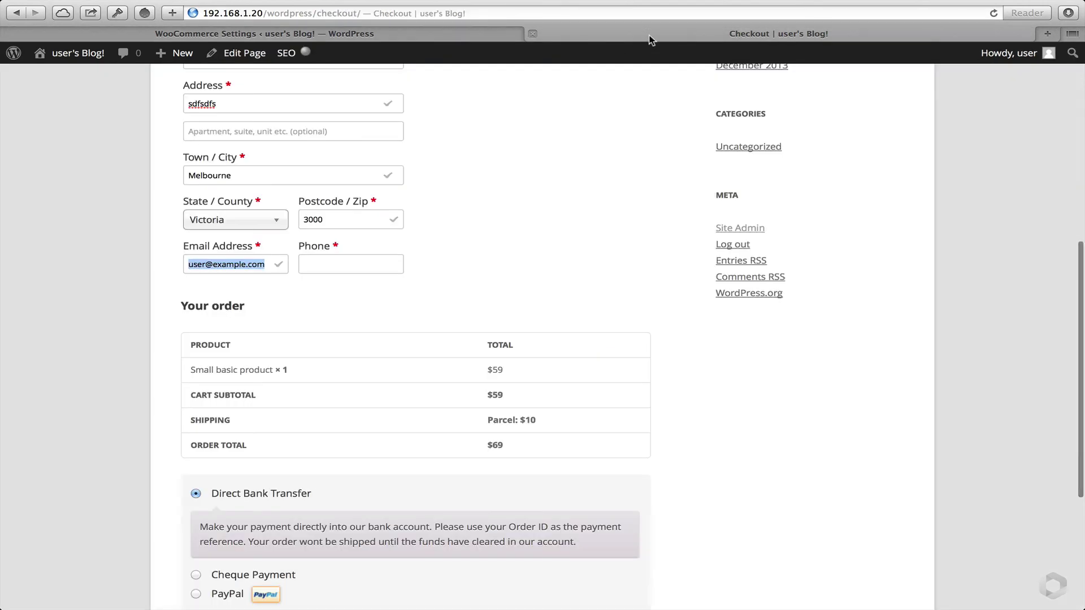